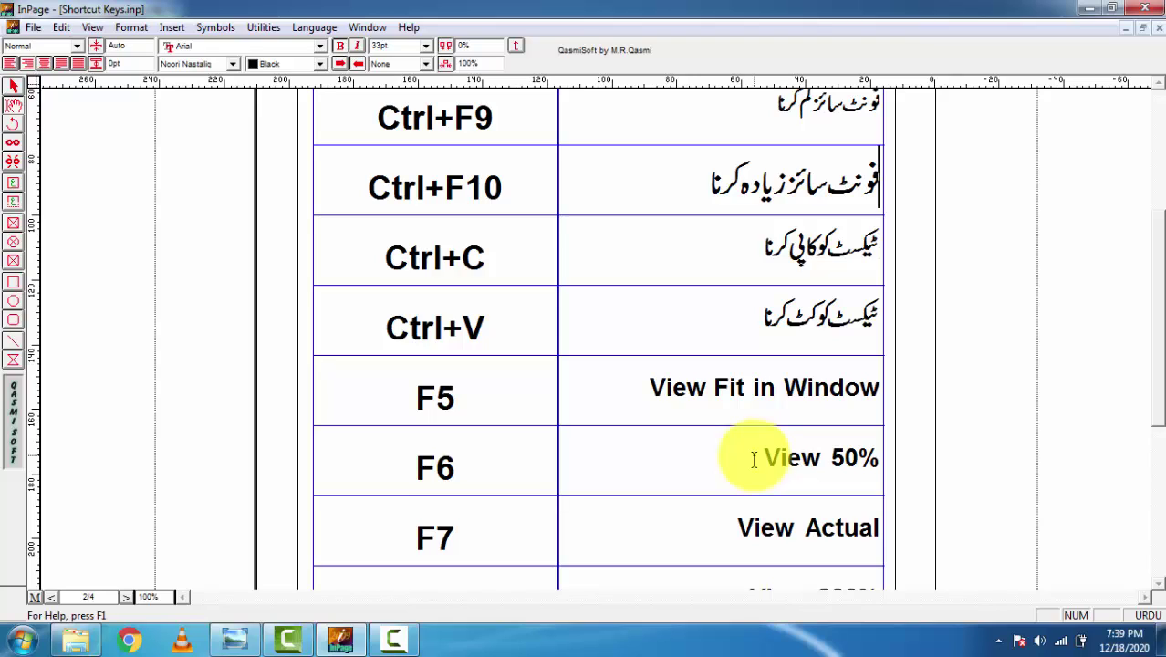
Switch the page view in turn to fit in window, 50%, actual size and 200%
key("F5")
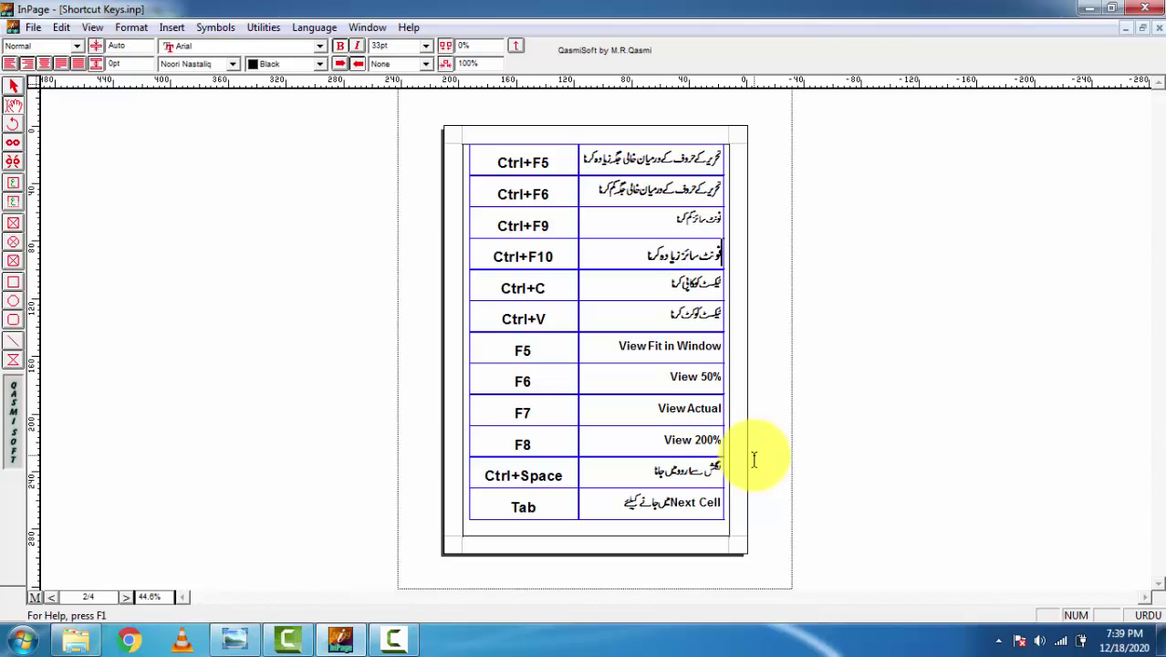
key("F6")
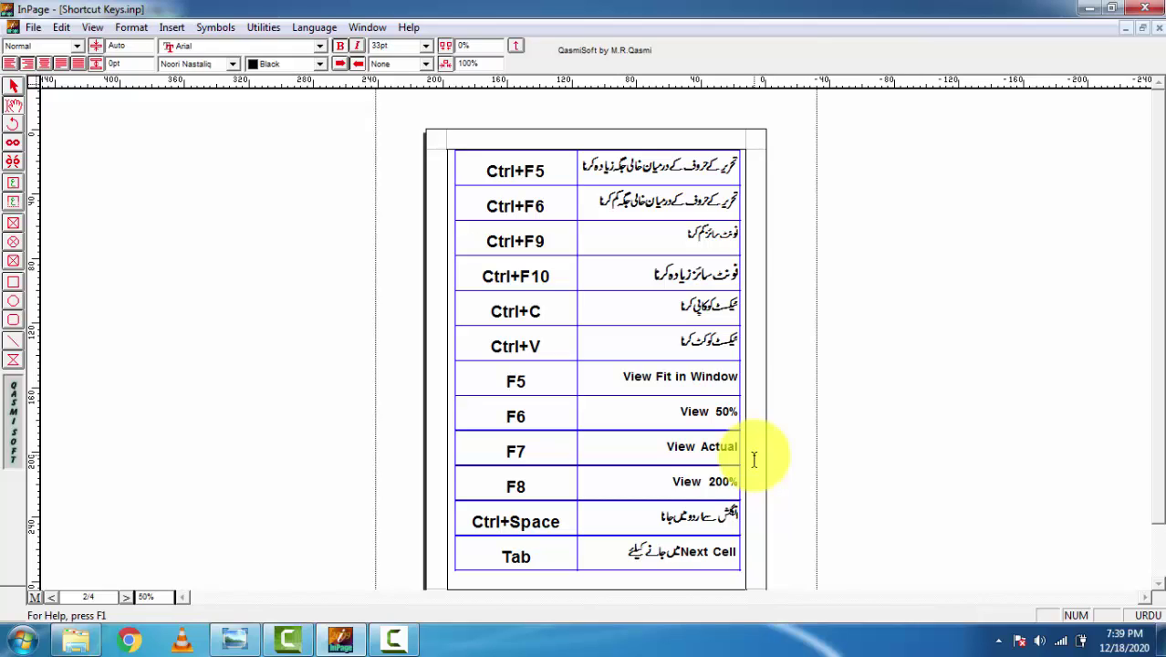
key("F7")
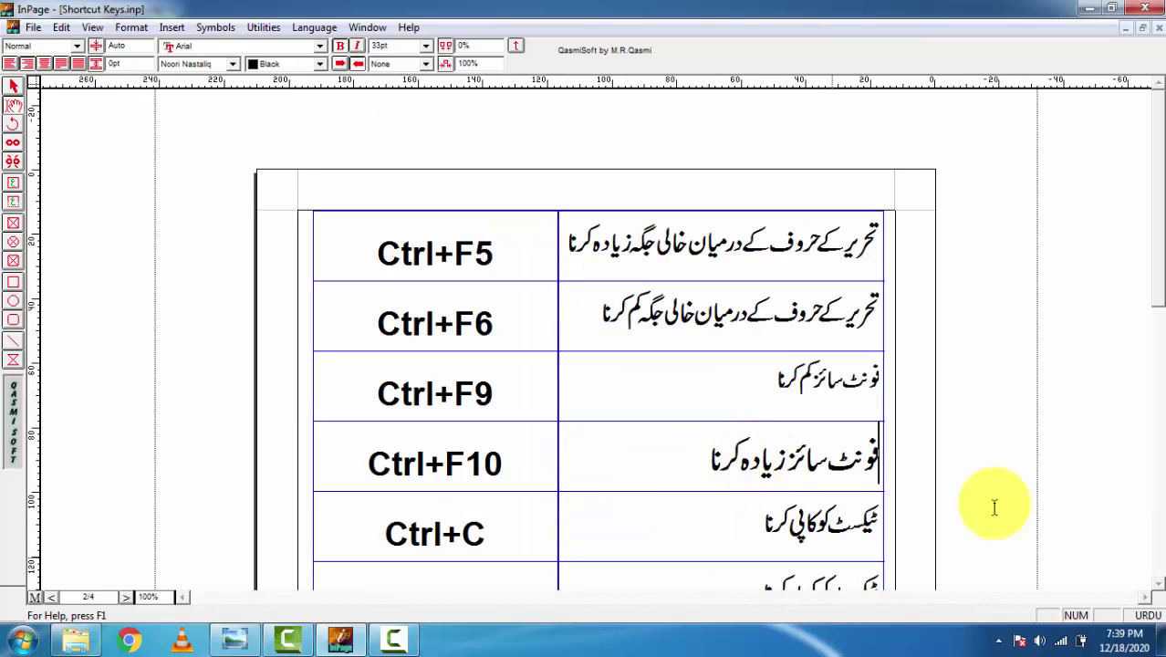
left_click_drag(1159, 262, 1155, 329)
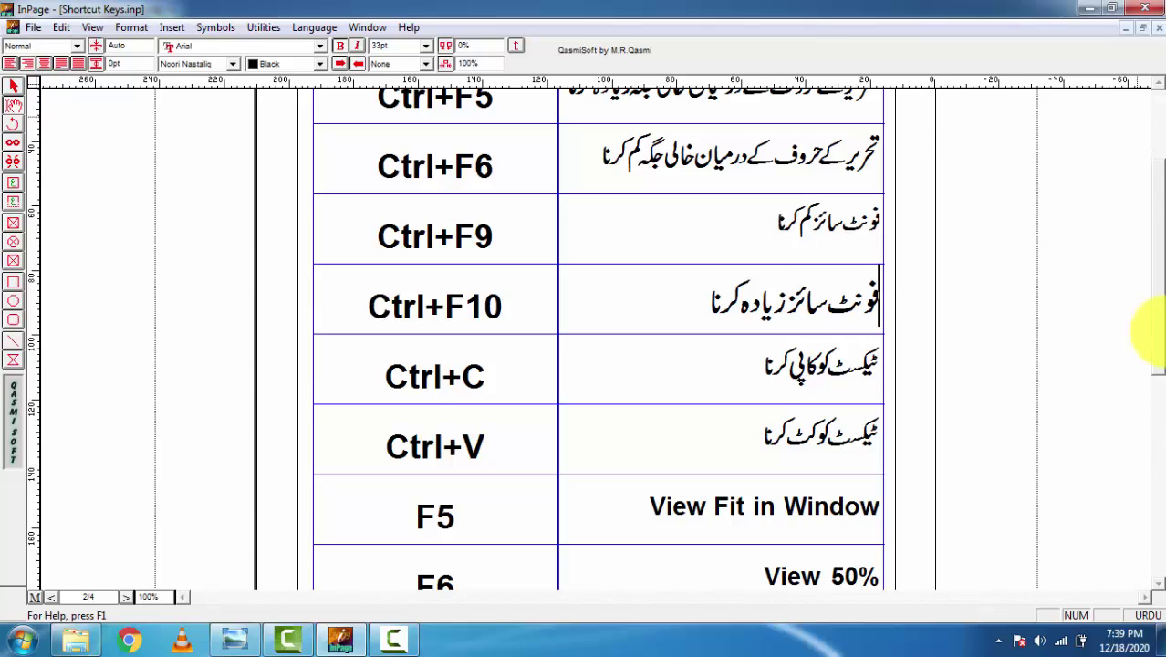
key("F8")
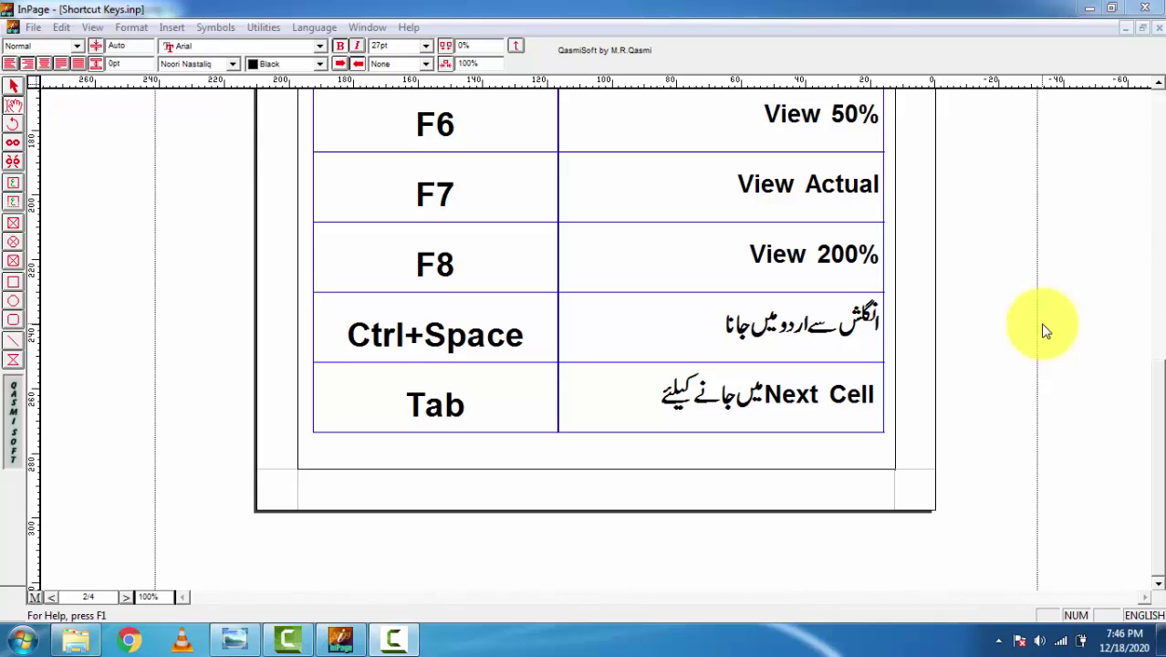
Add the letter b and the Urdu letter ب to the View 200% cell, toggling the typing language between English and Urdu
left_click(723, 263)
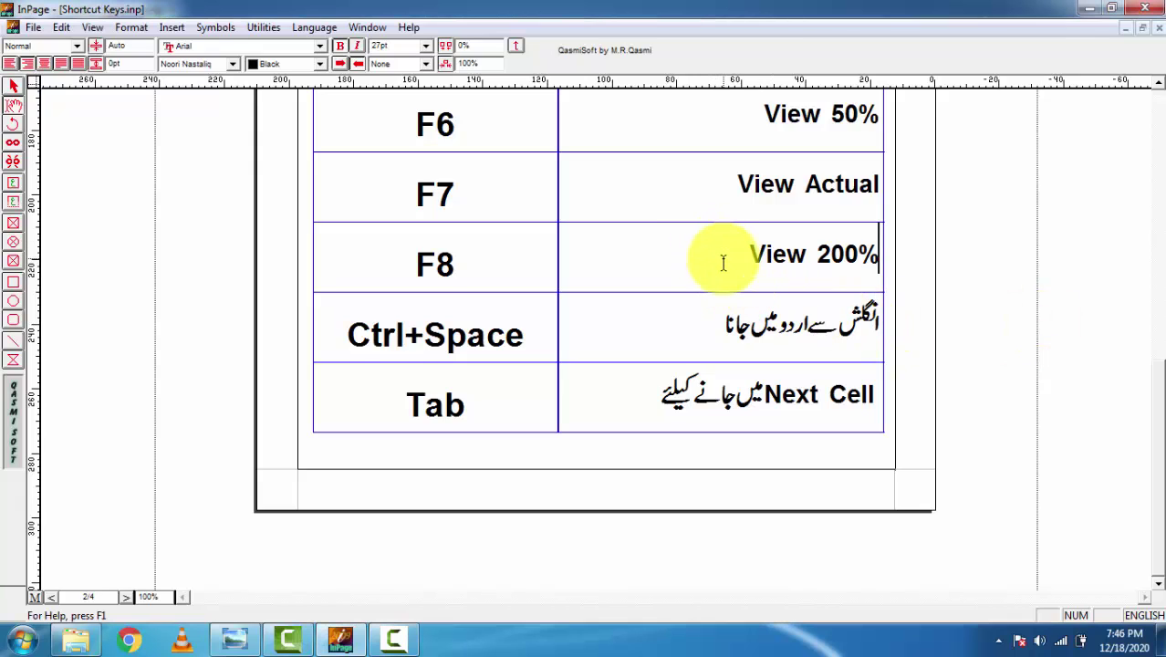
type("b")
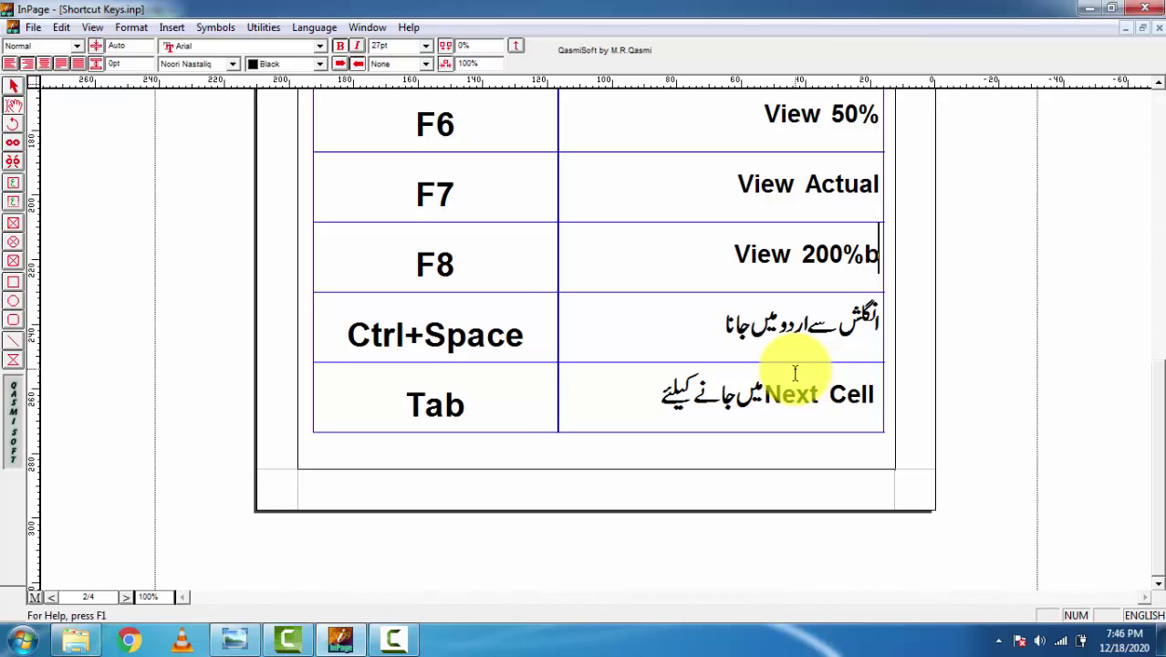
key("ctrl+space")
type("ب")
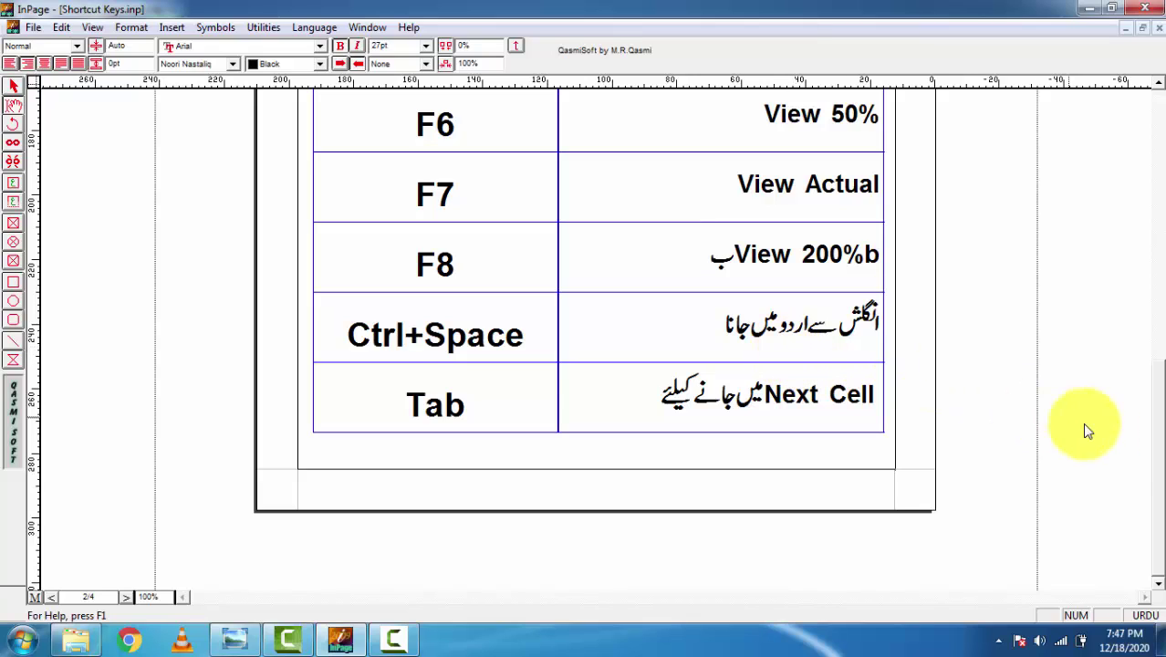
left_click(1147, 619)
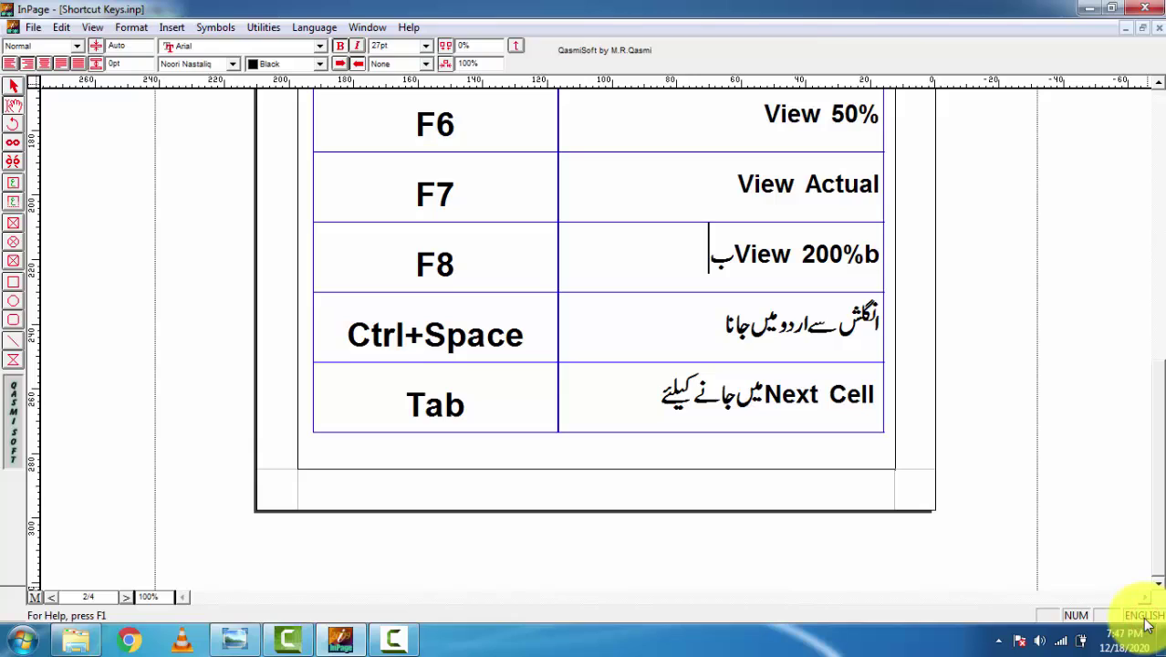
left_click(1147, 620)
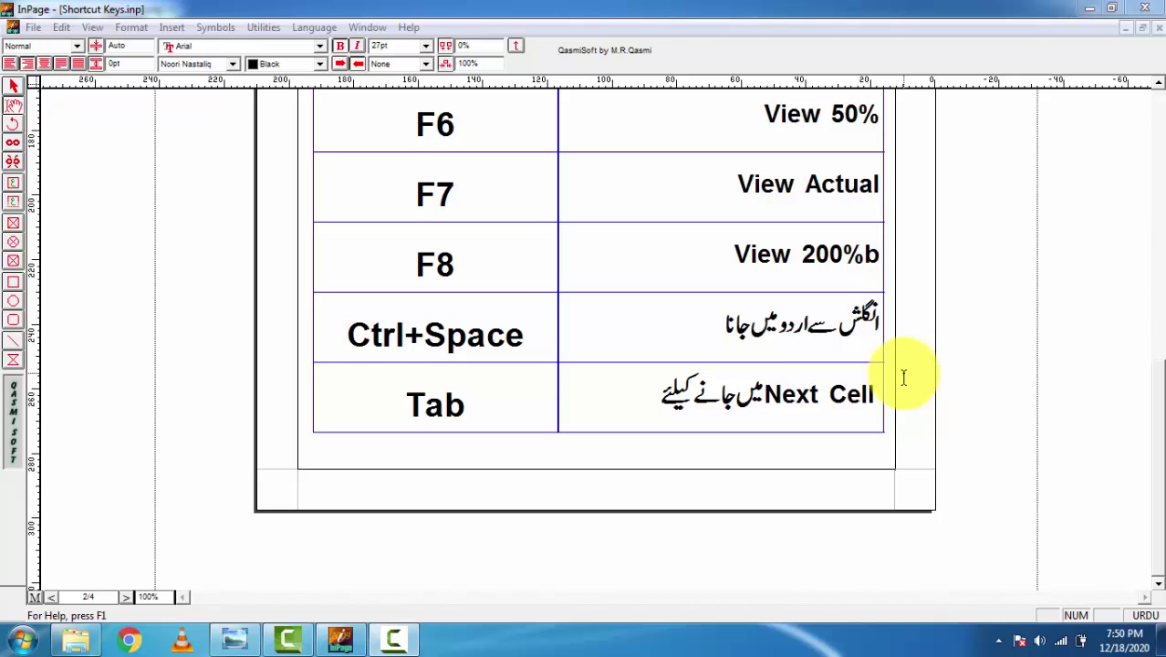
Move from the View 200% cell through the next table cells, one cell at a time
left_click(714, 255)
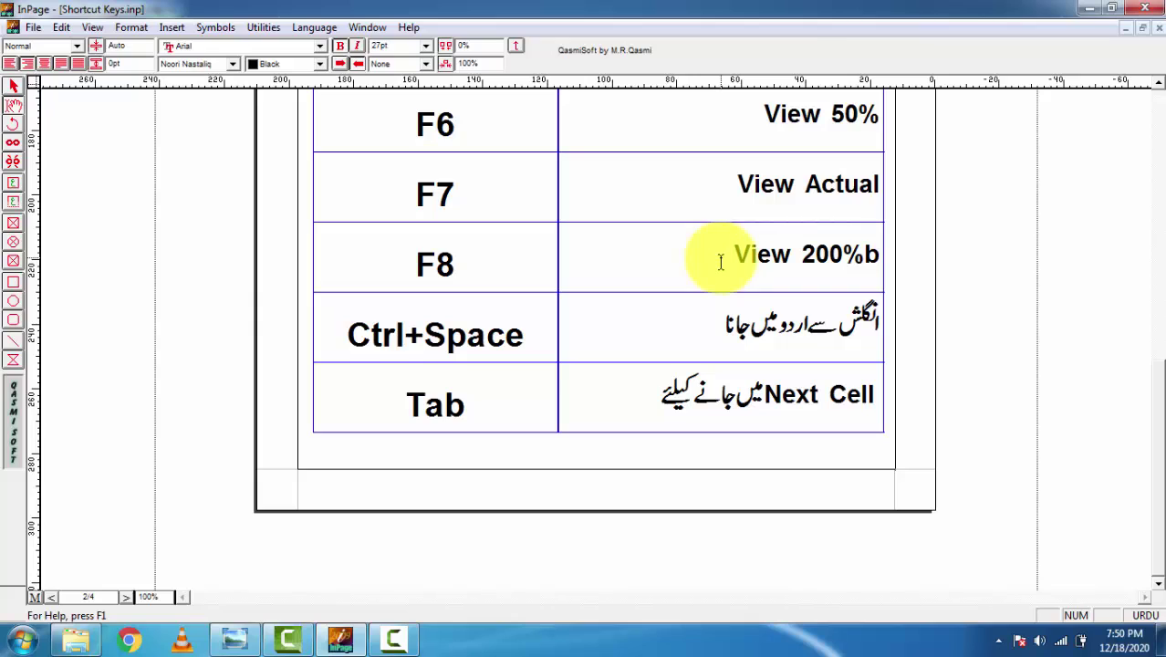
key("Tab")
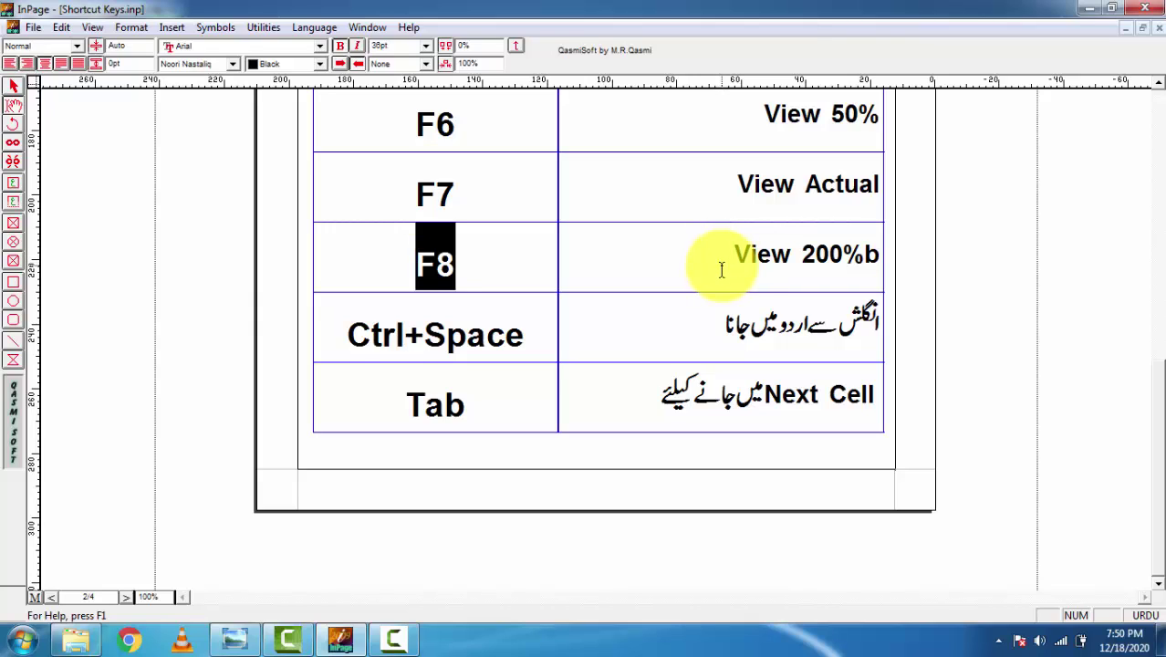
key("Tab")
key("Tab")
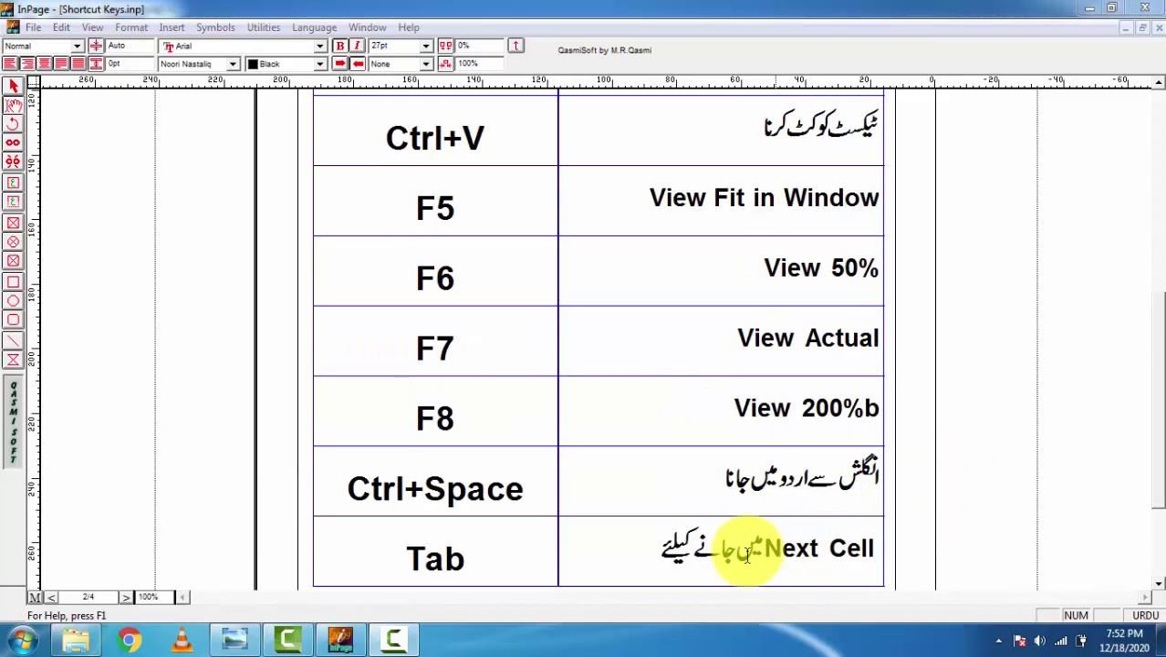
Move the text cursor from the Tab row's description down to the Delete row's description on page 3
left_click(684, 548)
key("Down")
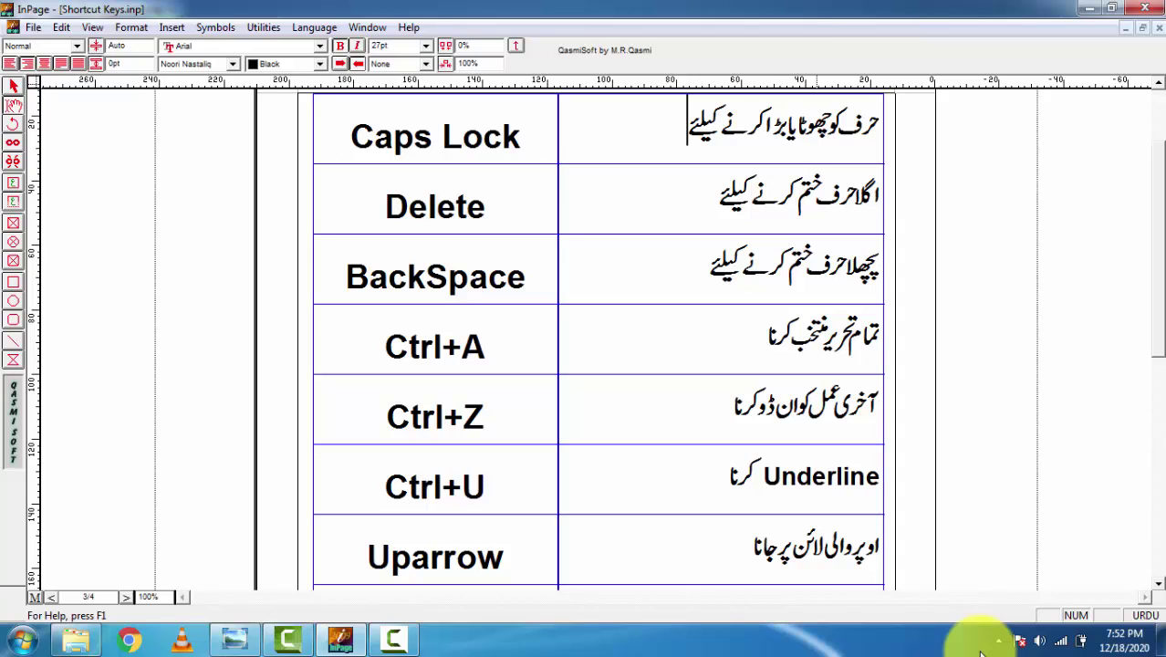
key("Down")
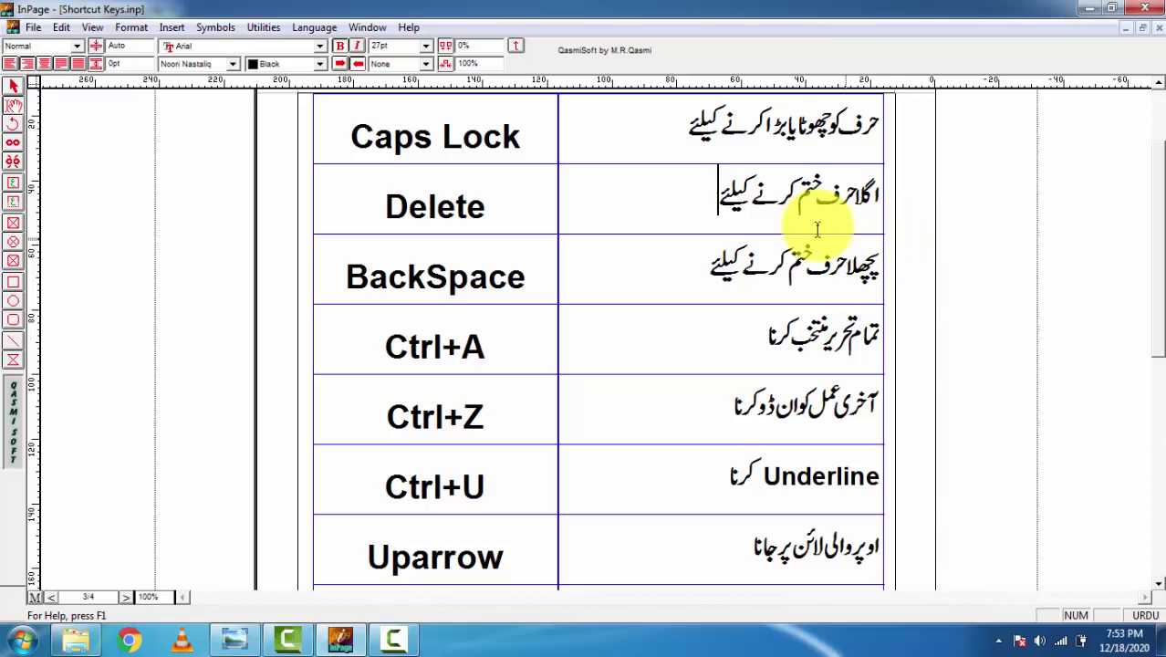
Move the text cursor character by character from the end of the Delete row's description back into the Caps Lock label
left_click(708, 193)
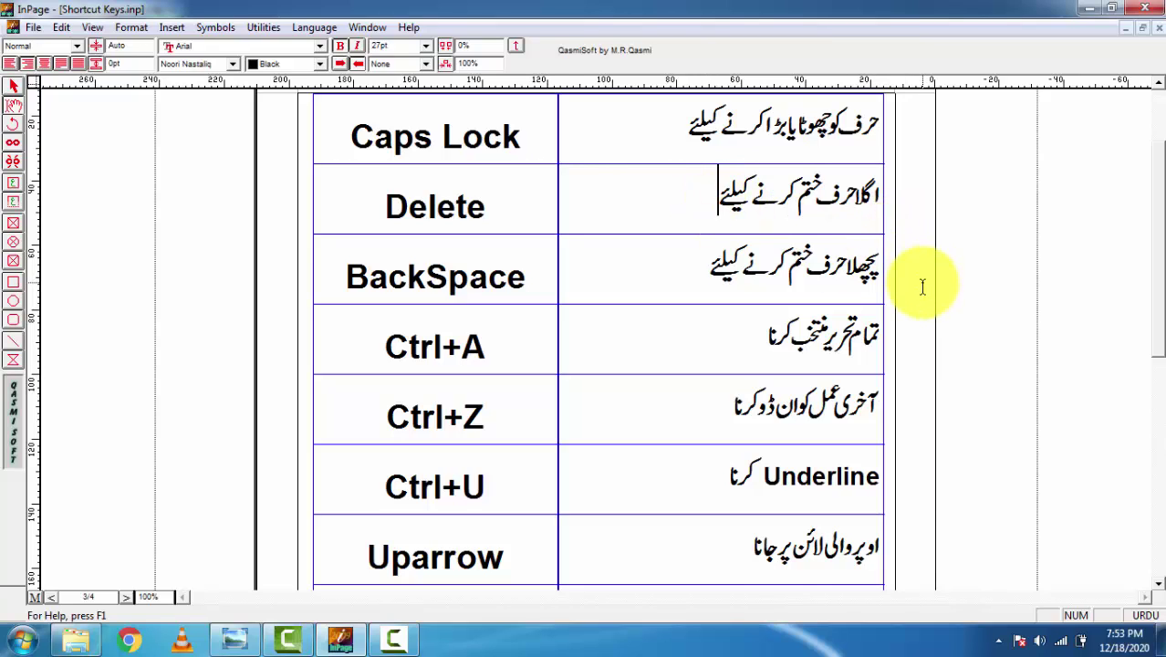
key("Right")
key("Right")
key("Right")
key("Right")
key("Right")
key("Right")
key("Right")
key("Right")
key("Right")
key("Right")
key("Right")
key("Right")
key("Right")
key("Right")
key("Right")
key("Right")
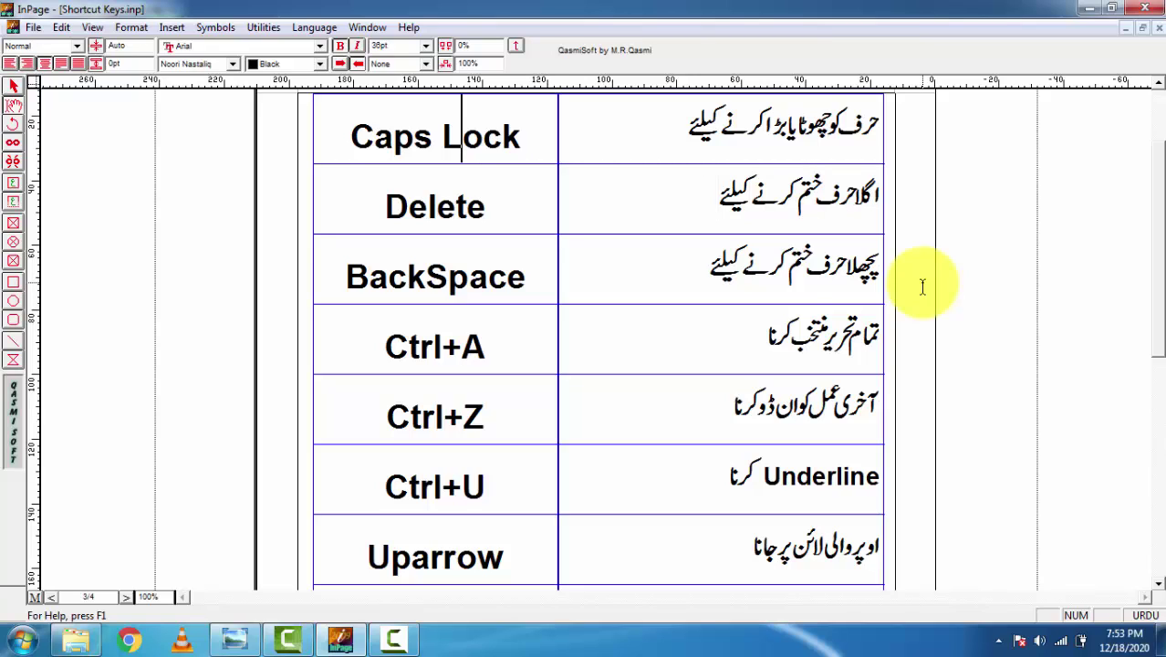
Remove the word کیلئے from the end of the Delete row's description by deleting forward
left_click(729, 195)
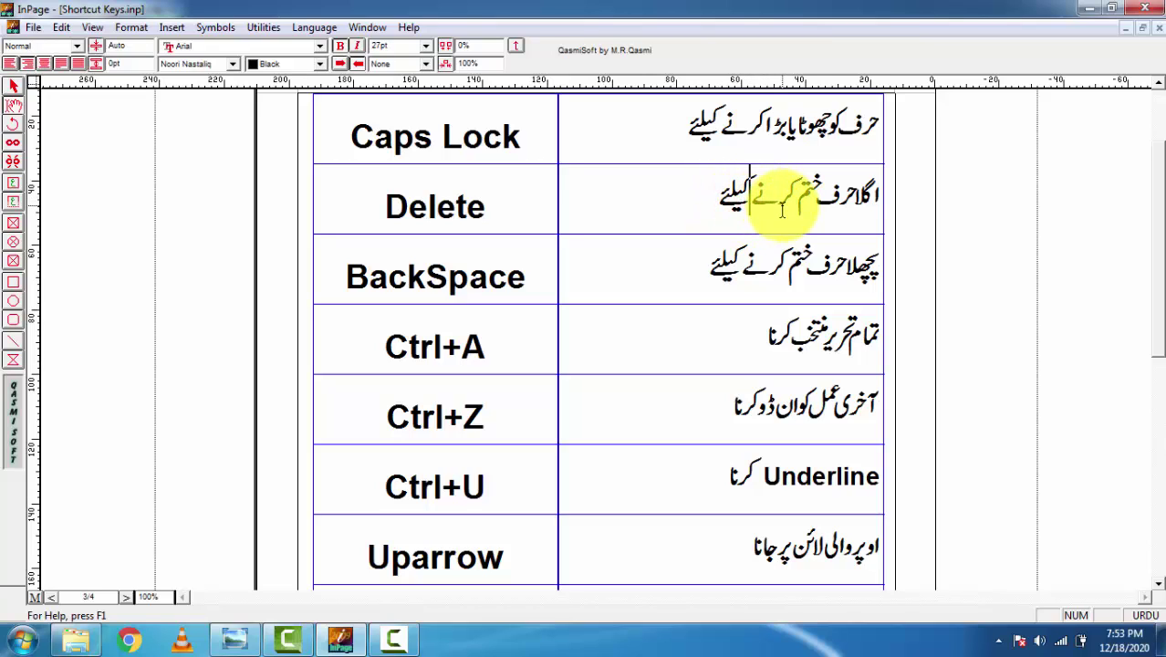
key("Delete")
key("Delete")
key("Delete")
key("Delete")
Erase the word کیلئے backward from the end of the BackSpace row's description
key("Down")
key("End")
key("BackSpace")
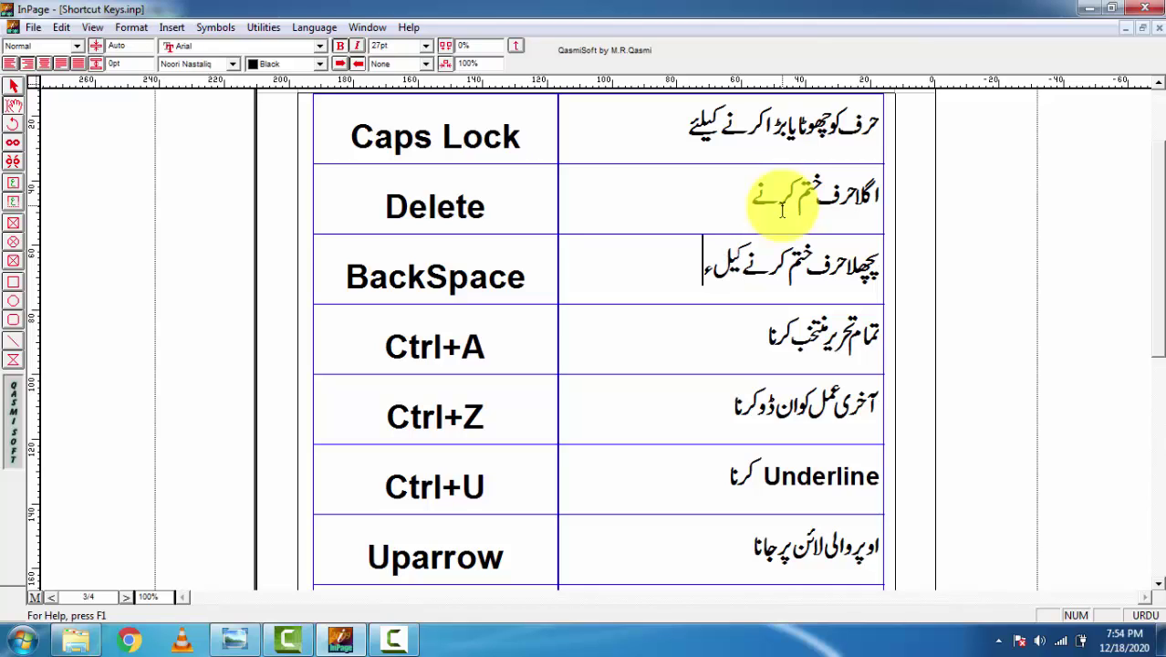
key("BackSpace")
key("BackSpace")
key("BackSpace")
key("BackSpace")
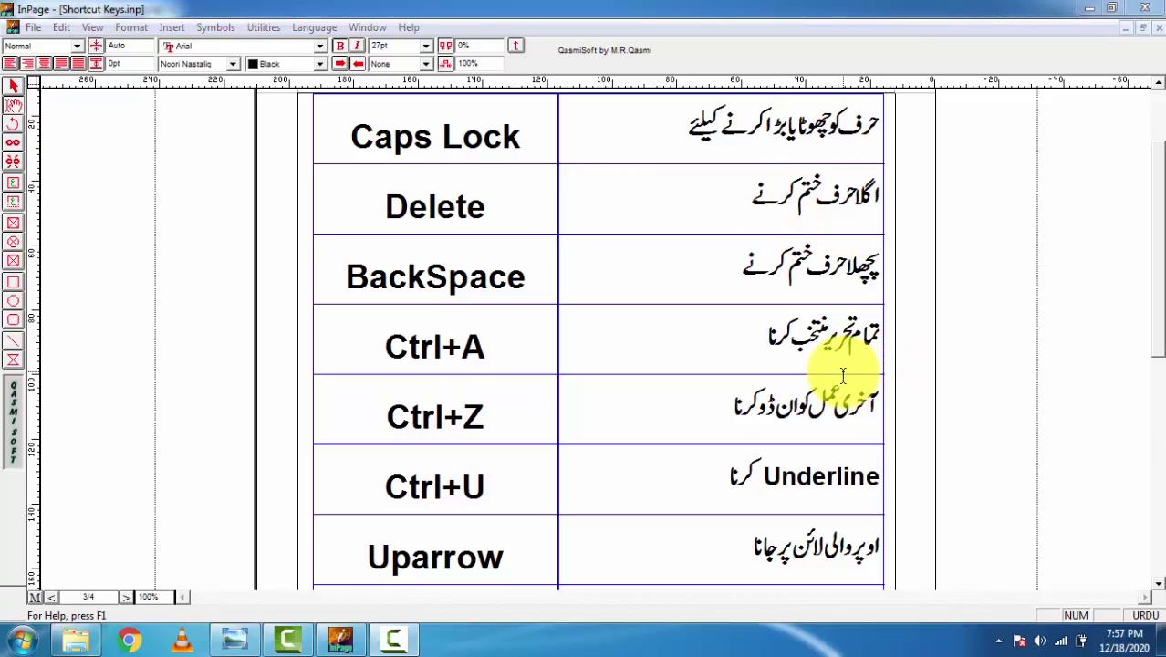
Select all the text in the shortcut table and clear the selection again
left_click_drag(841, 383, 776, 388)
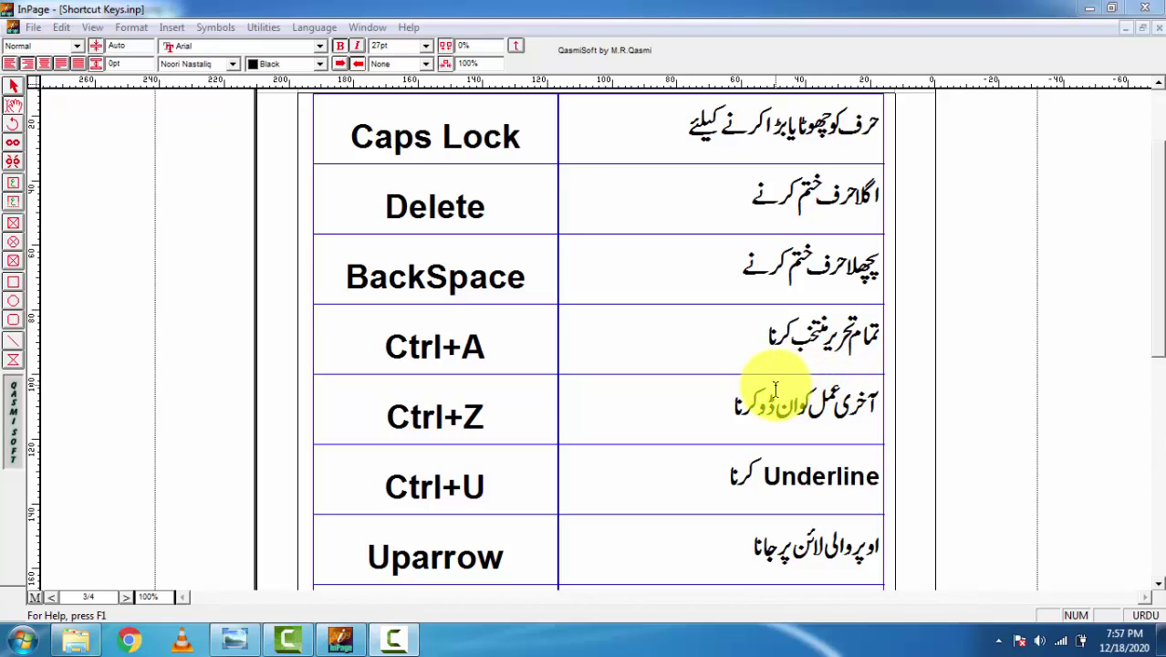
left_click(716, 347)
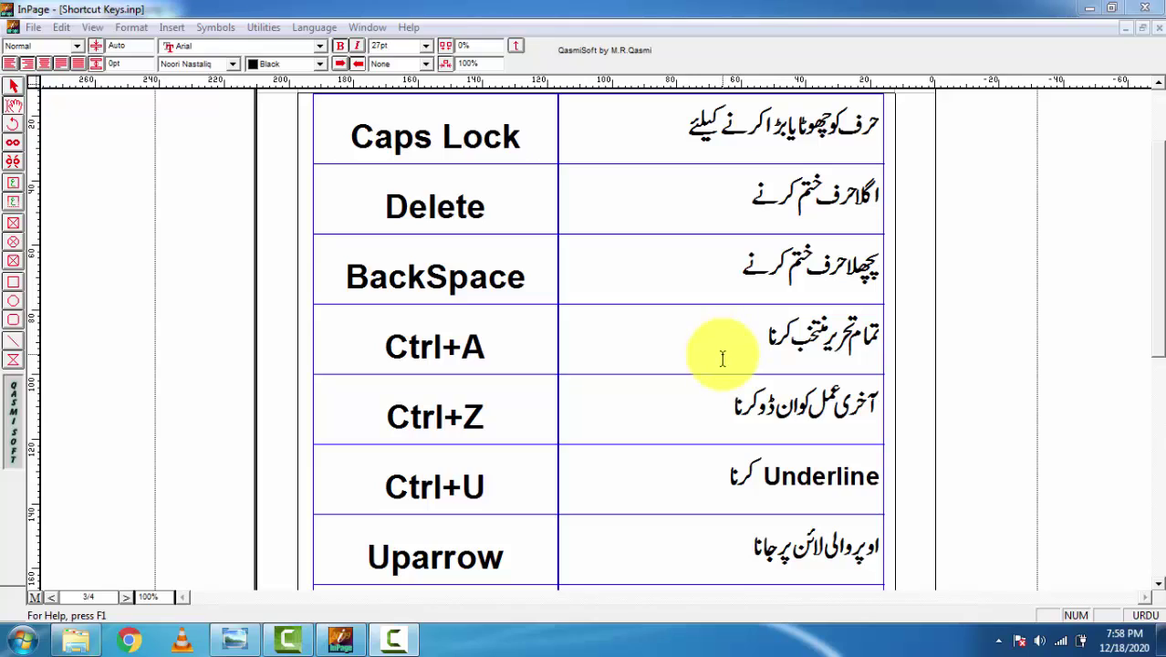
double_click(858, 406)
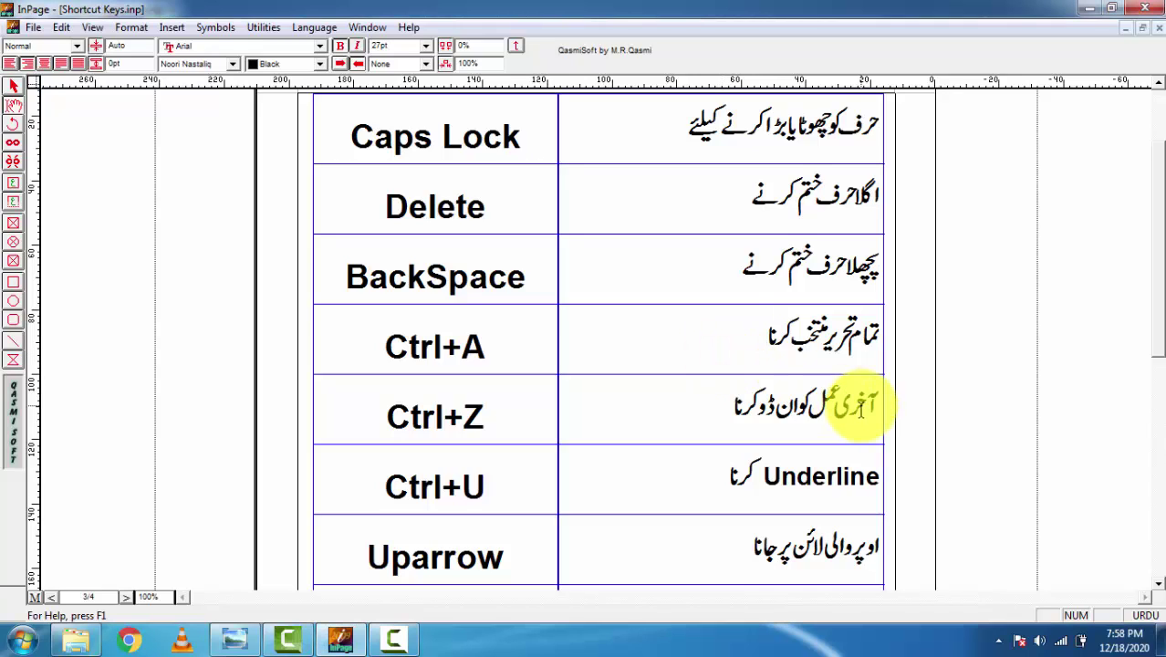
key("ctrl+a")
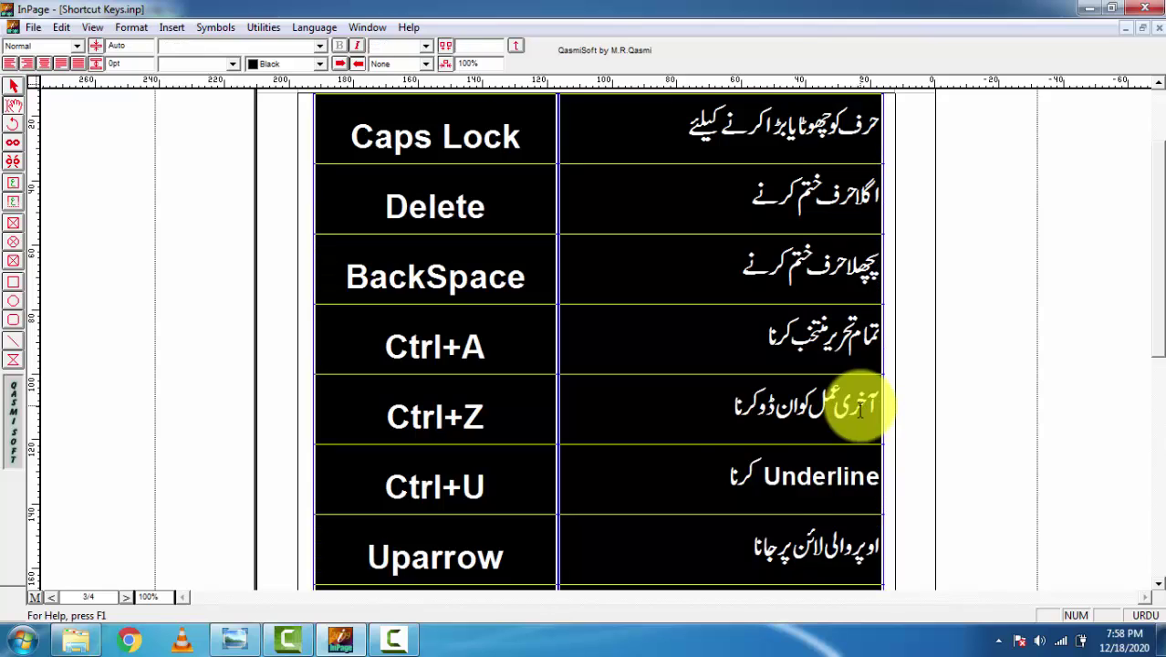
left_click(683, 395)
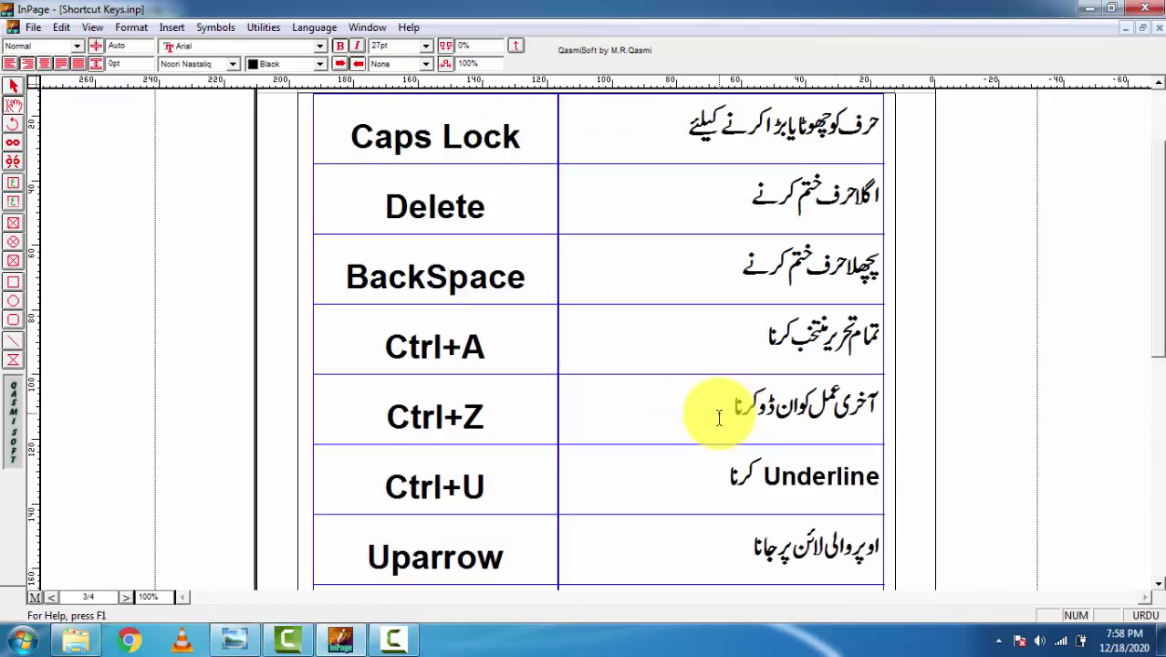
Delete the word کرنا from the Ctrl+U row's Underline description and undo the deletion
left_click(710, 486)
left_click_drag(716, 481, 765, 478)
key("Delete")
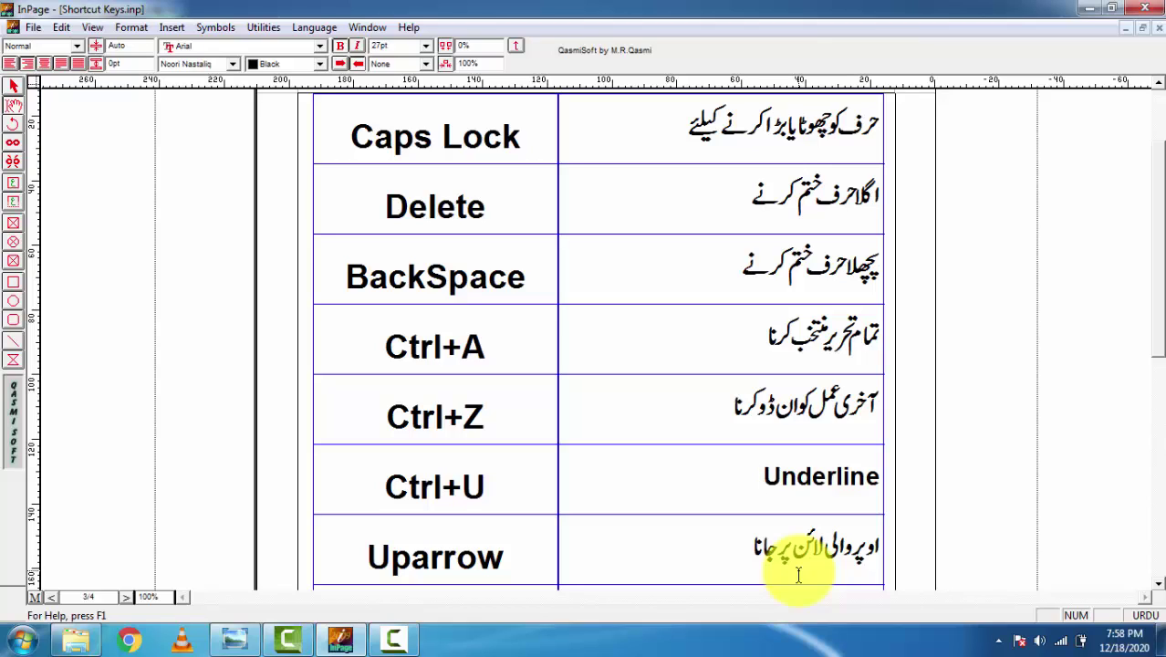
key("ctrl+z")
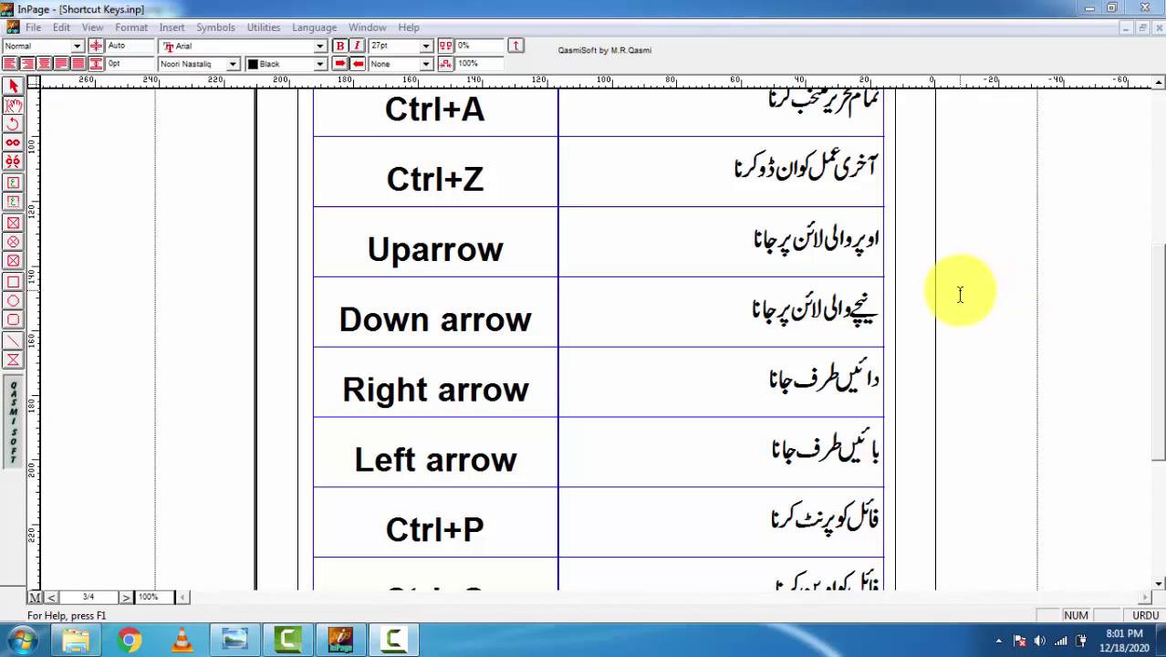
Move the text cursor up and down between table lines, starting at the end of the Uparrow row's description
left_click(680, 241)
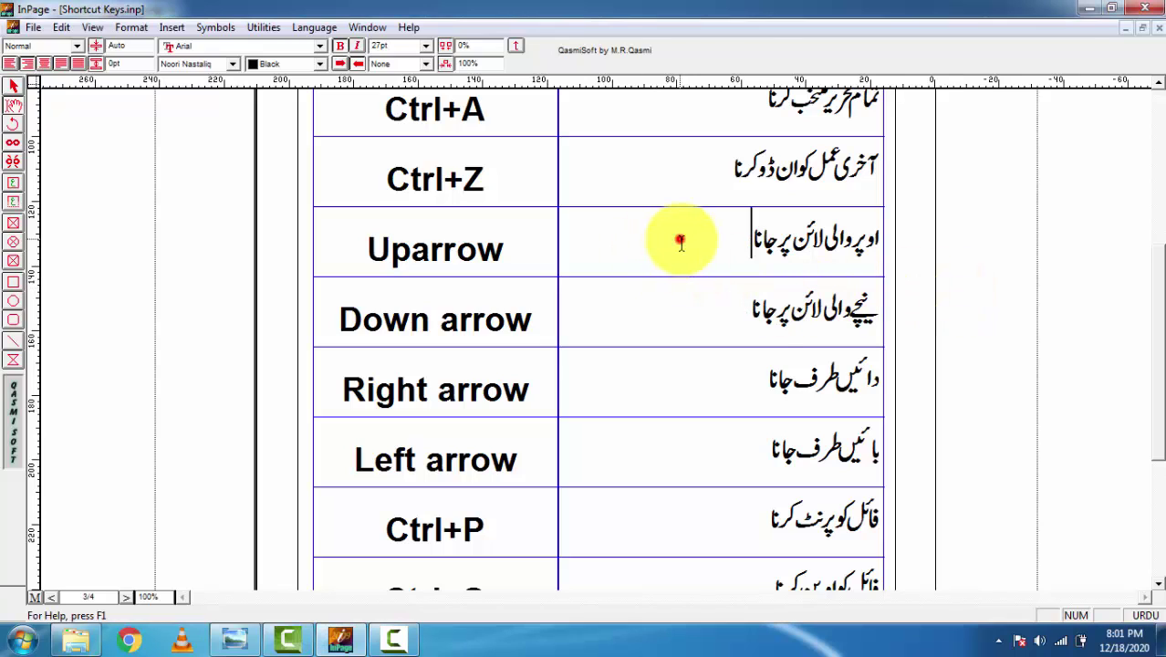
left_click(1161, 644)
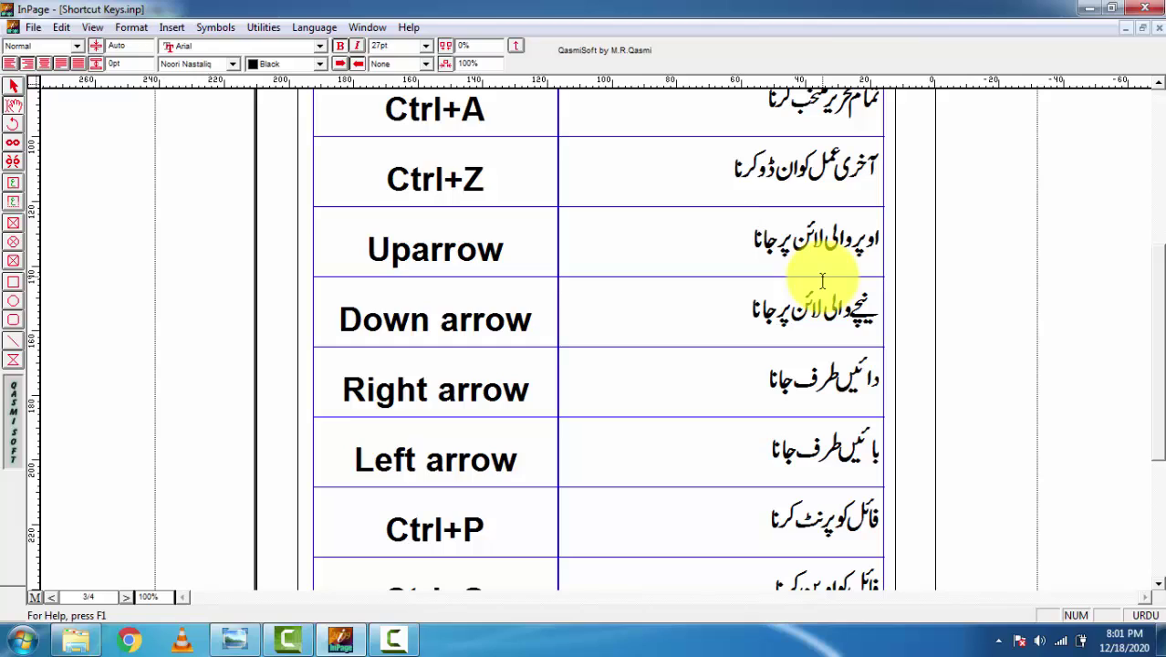
key("Up")
key("Down")
key("Down")
key("Down")
key("Up")
key("Down")
Move the text cursor rightward and leftward through the descriptions of the Right arrow and Left arrow rows
key("Right")
key("Right")
key("Right")
key("Right")
key("Right")
key("Left")
key("Down")
key("Left")
key("Left")
key("Left")
key("Left")
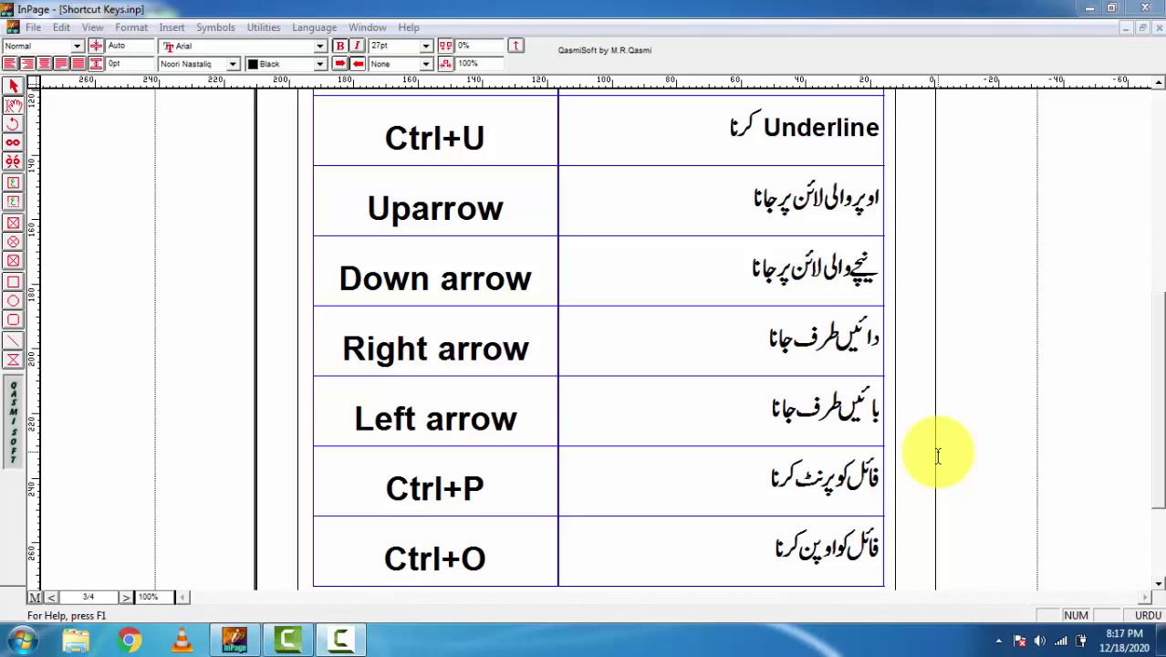
Bring up and cancel the Print dialog and the Open Document dialog
key("ctrl+p")
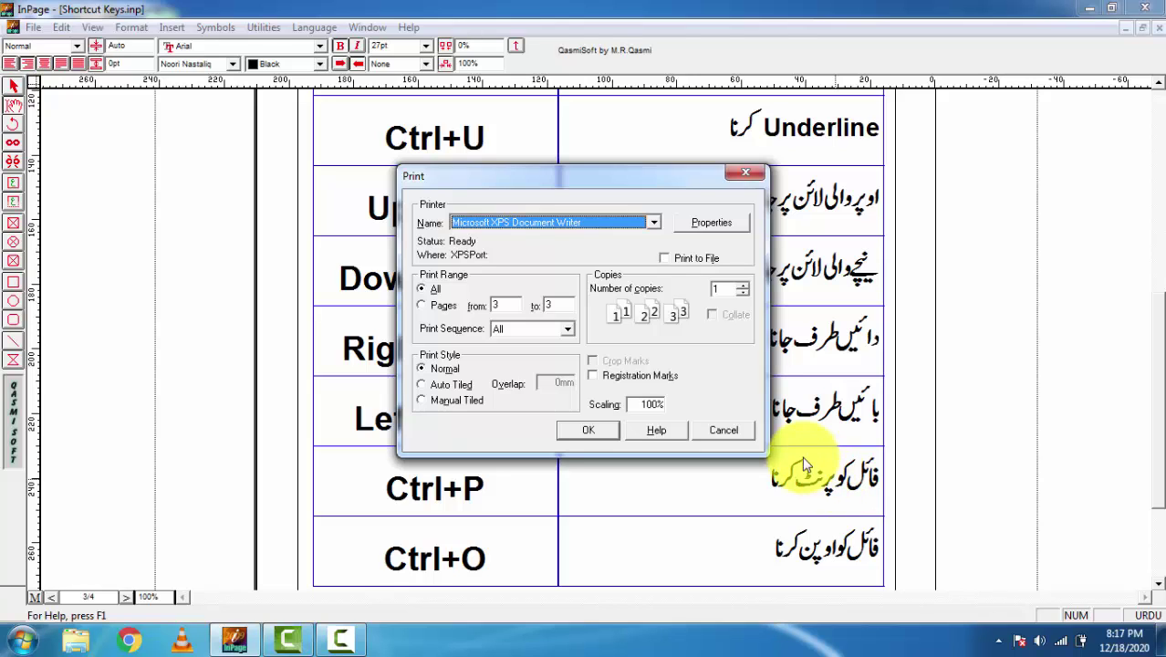
key("Escape")
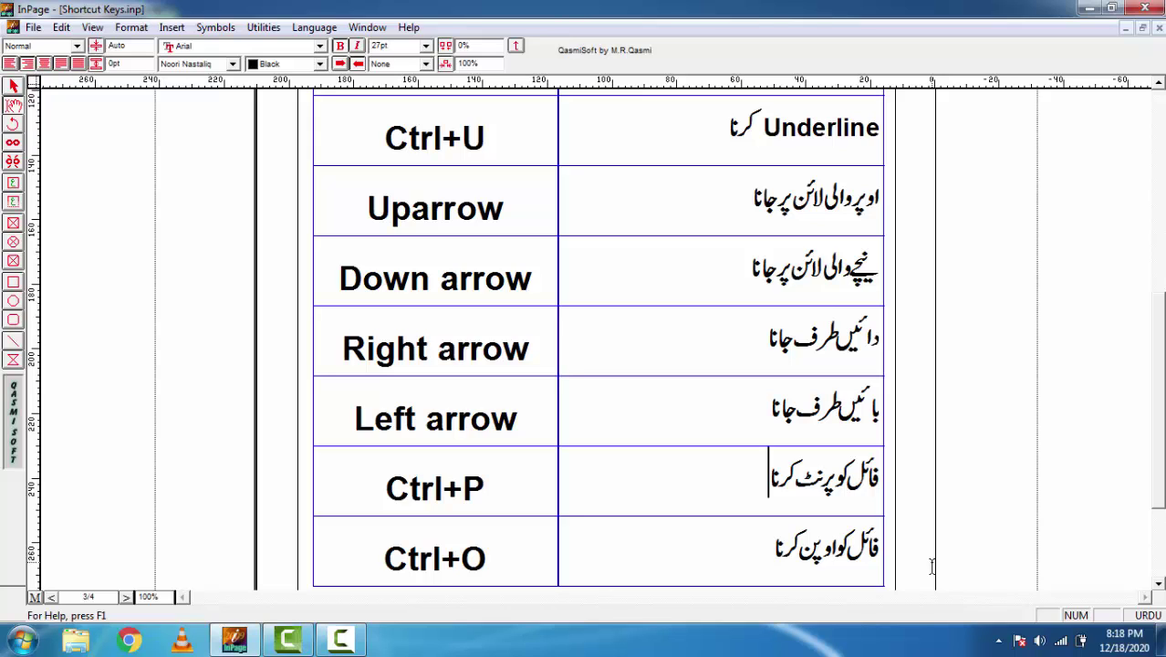
key("ctrl+o")
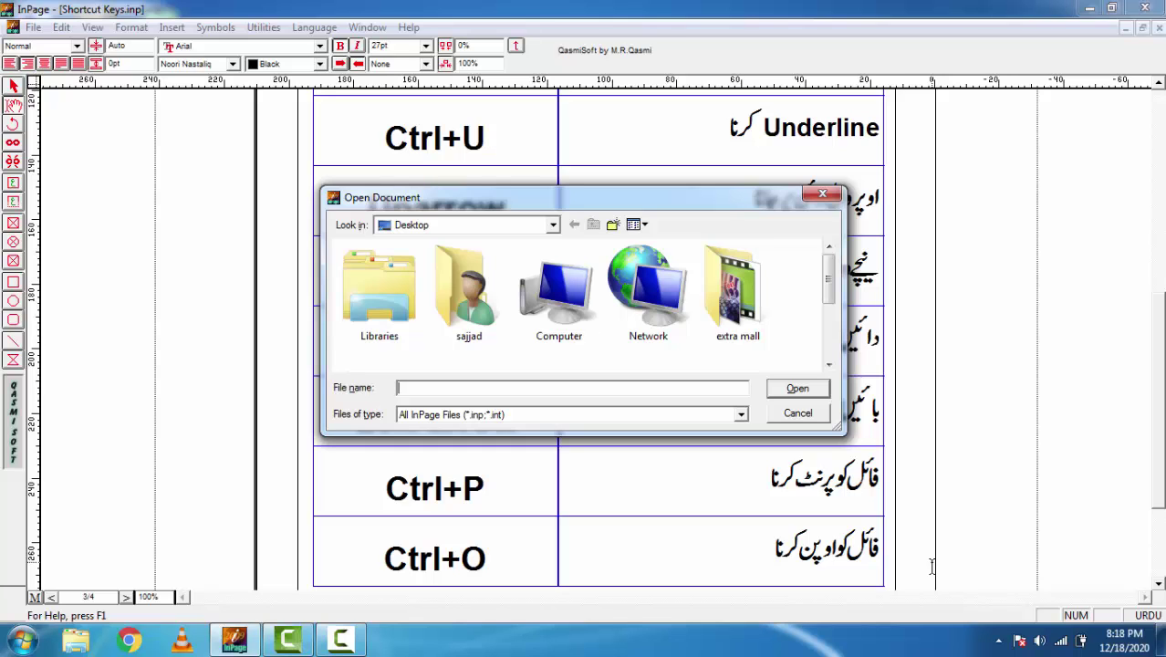
key("Escape")
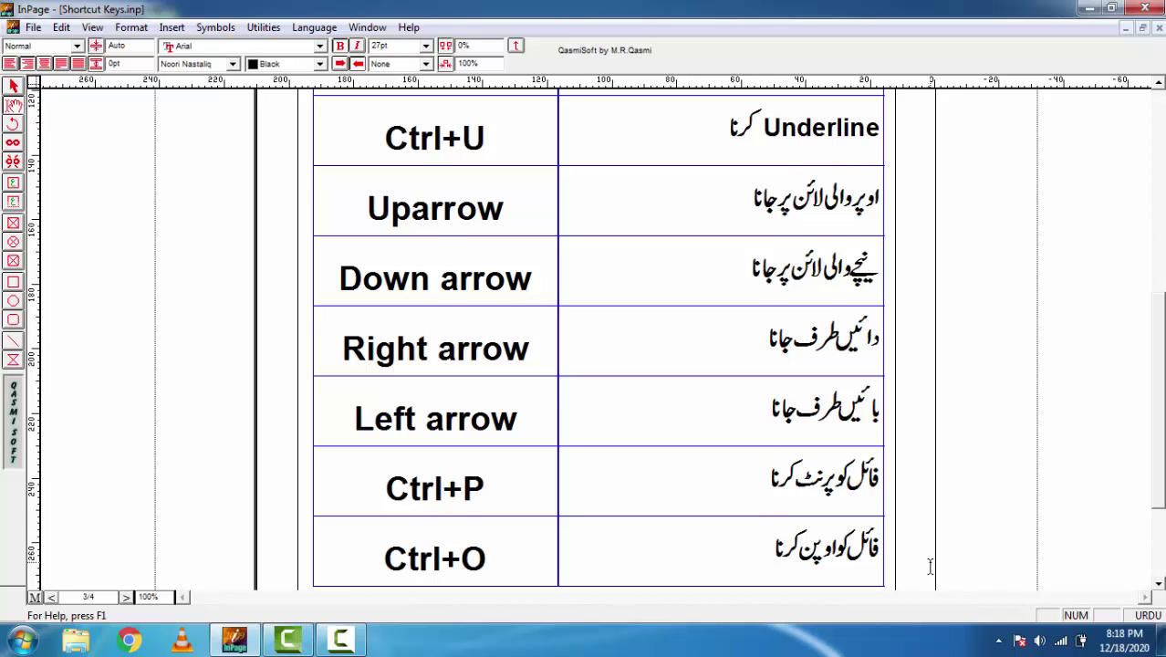
key("Down")
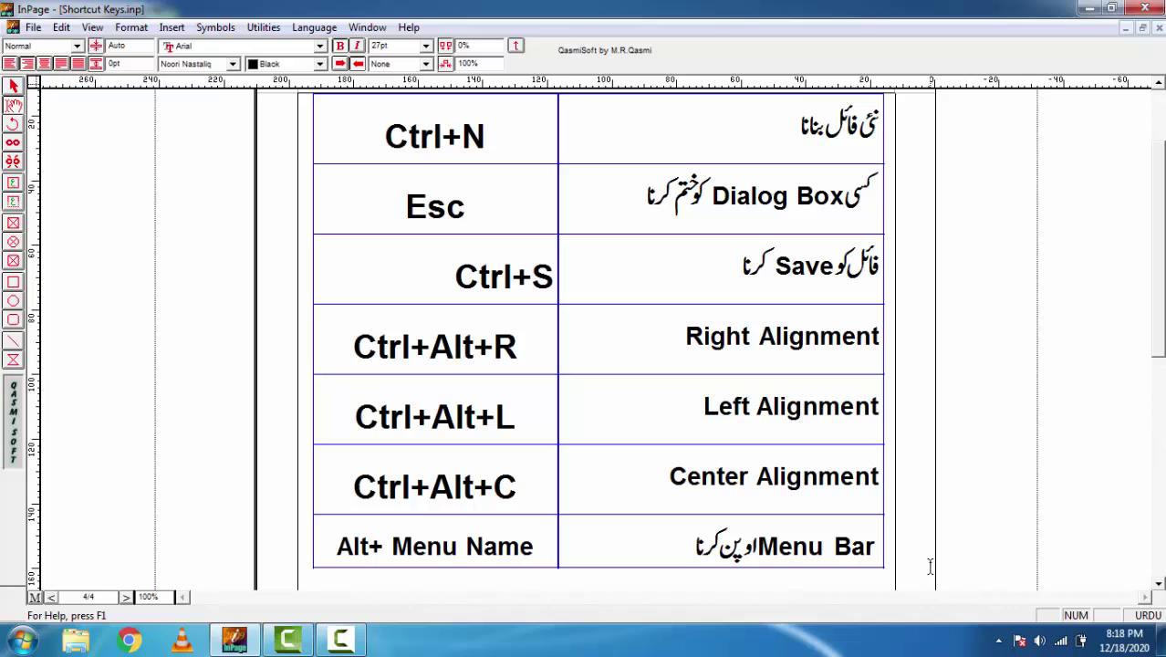
Bring up the New Document dialog, view the available page sizes, and cancel it
key("ctrl+n")
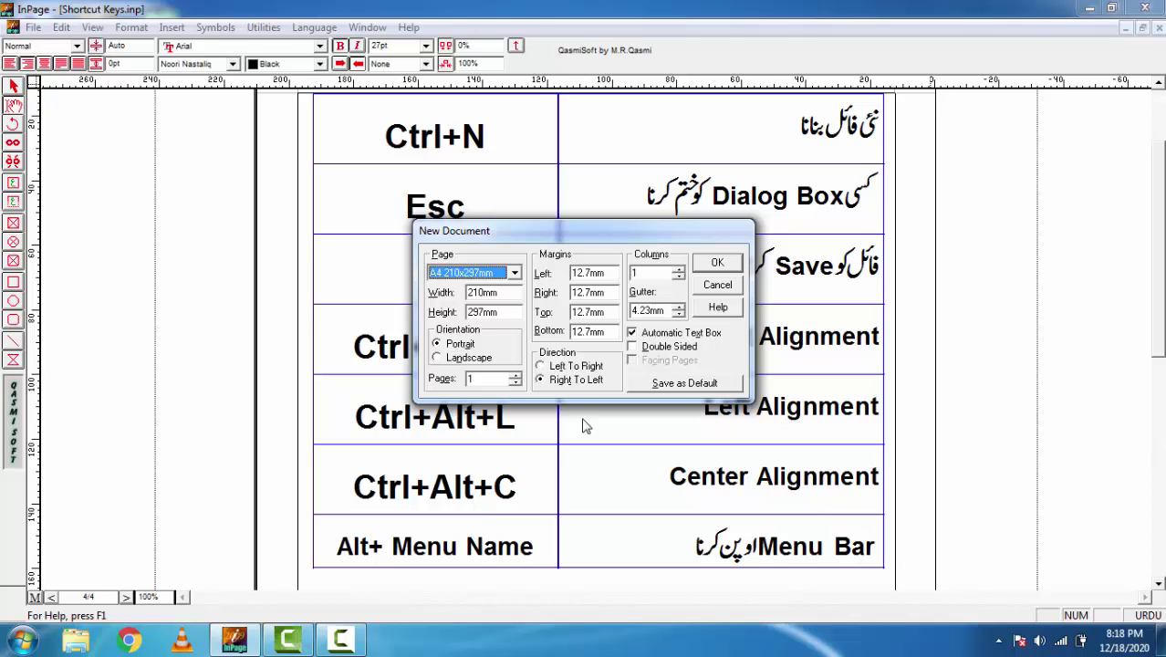
left_click(515, 272)
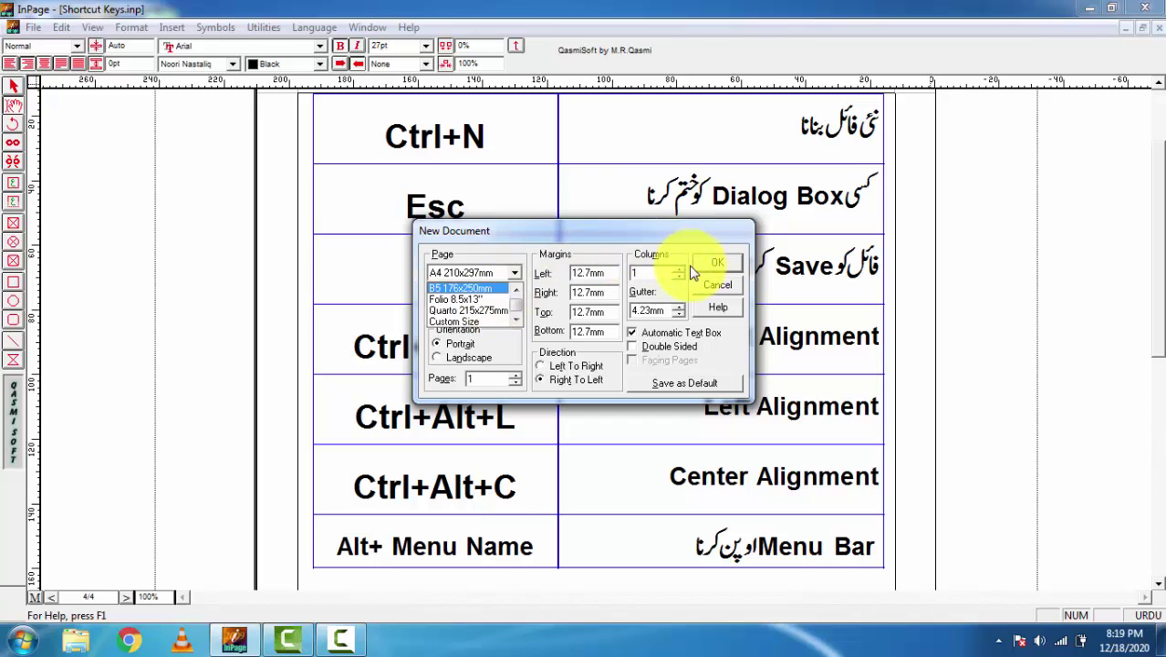
key("Escape")
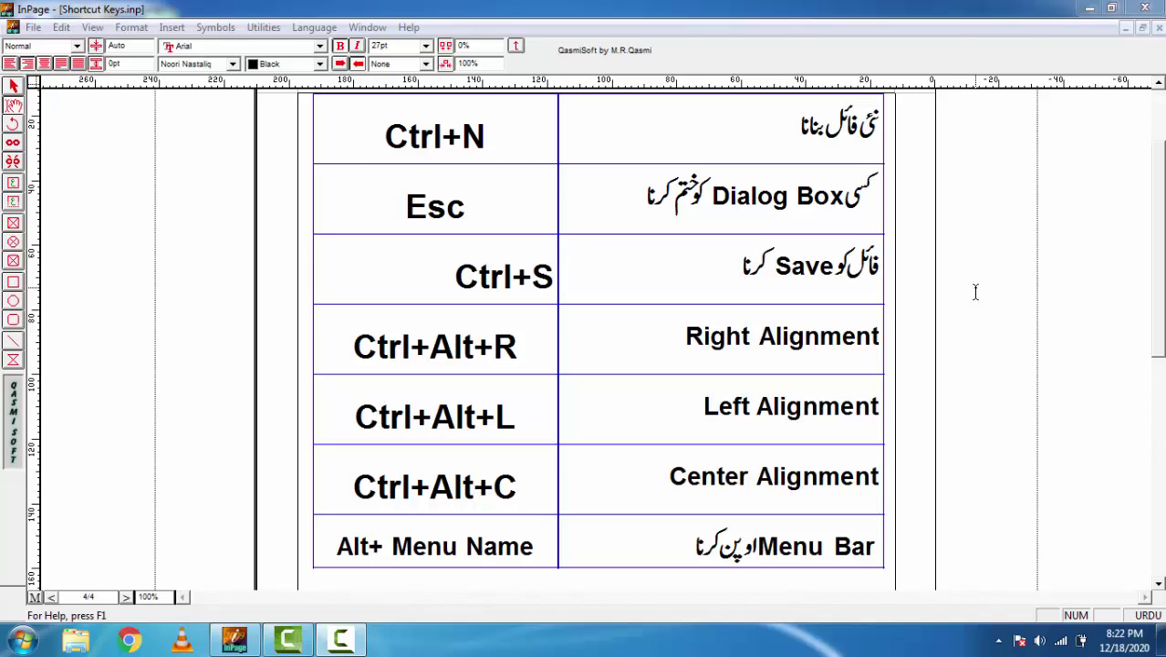
Bring up the Print dialog from within the Ctrl+S row's description and dismiss it without printing
left_click(812, 273)
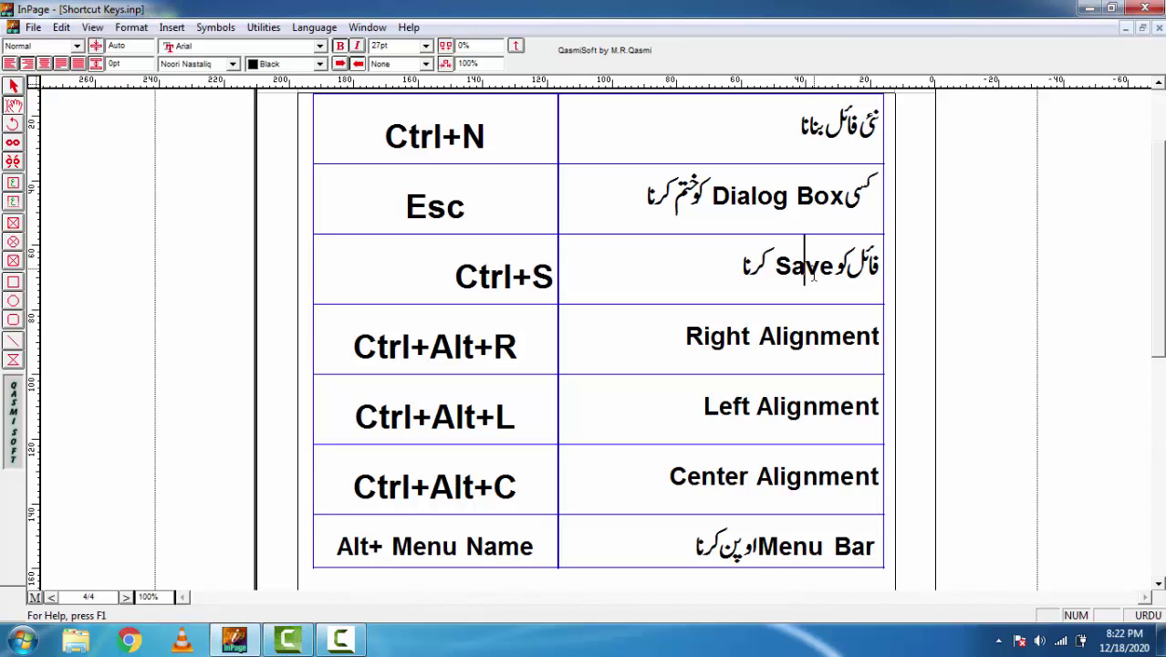
key("ctrl+p")
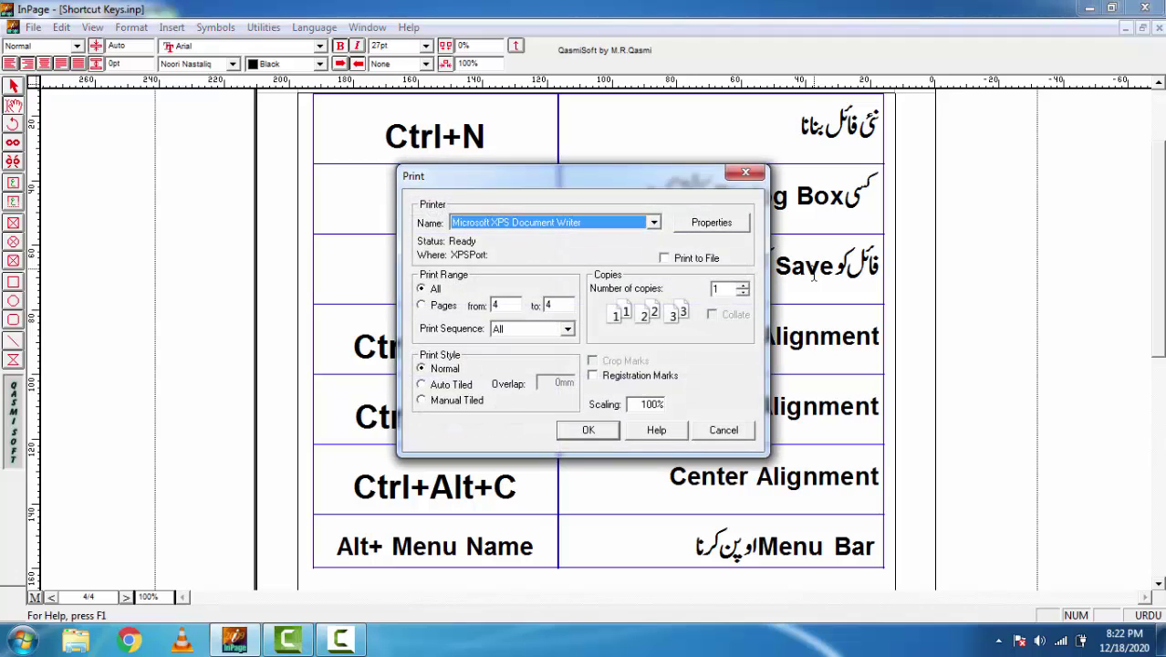
key("Escape")
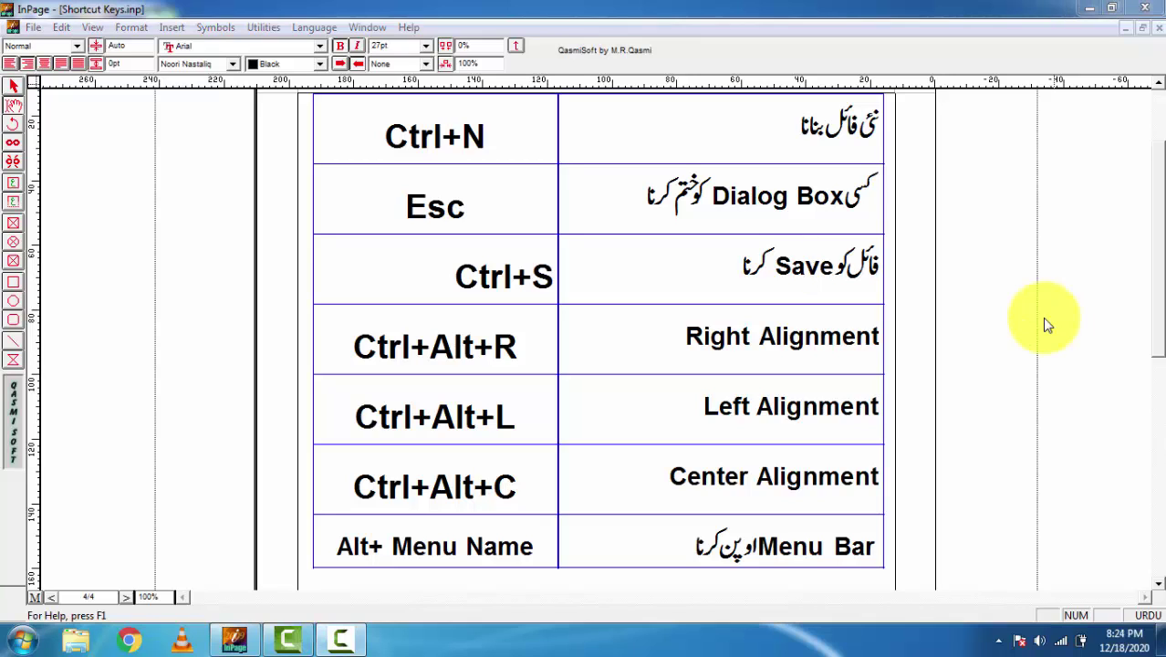
left_click(1029, 324)
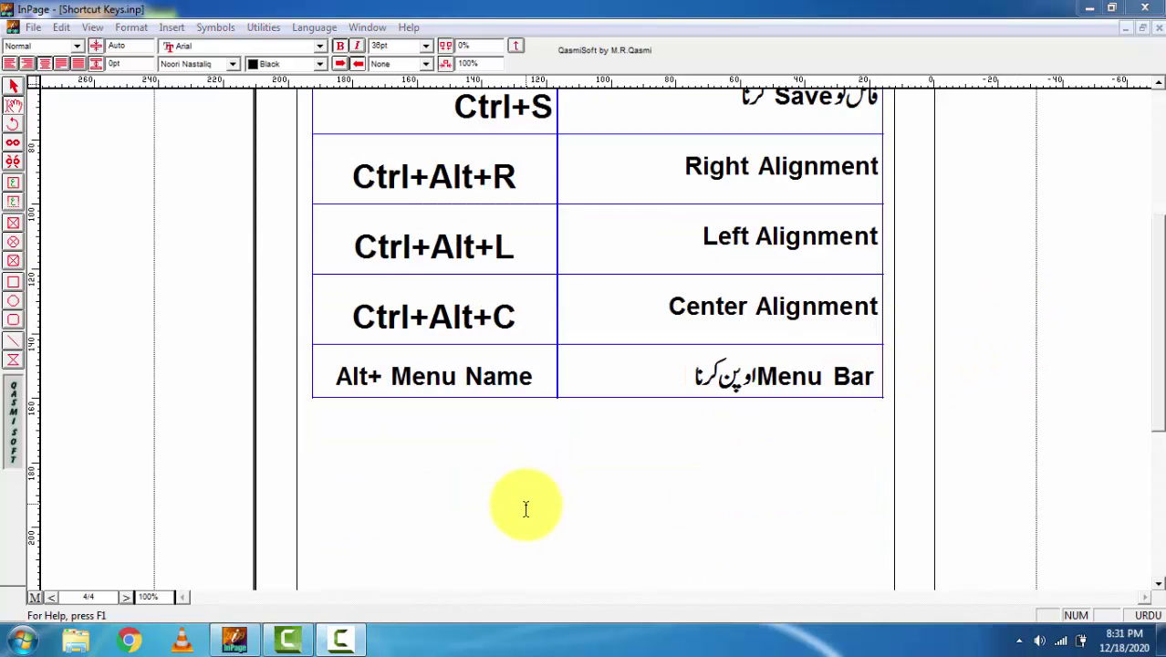
Place the text cursor on the empty line below the table and bring up the Insert menu
left_click(709, 372)
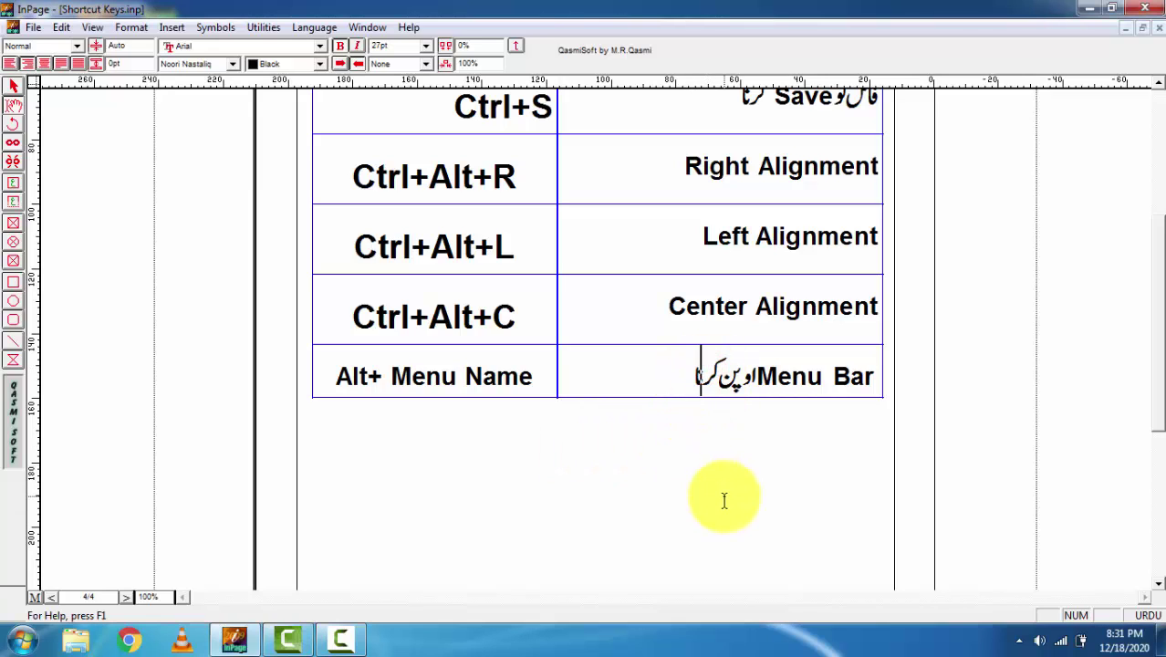
left_click(508, 458)
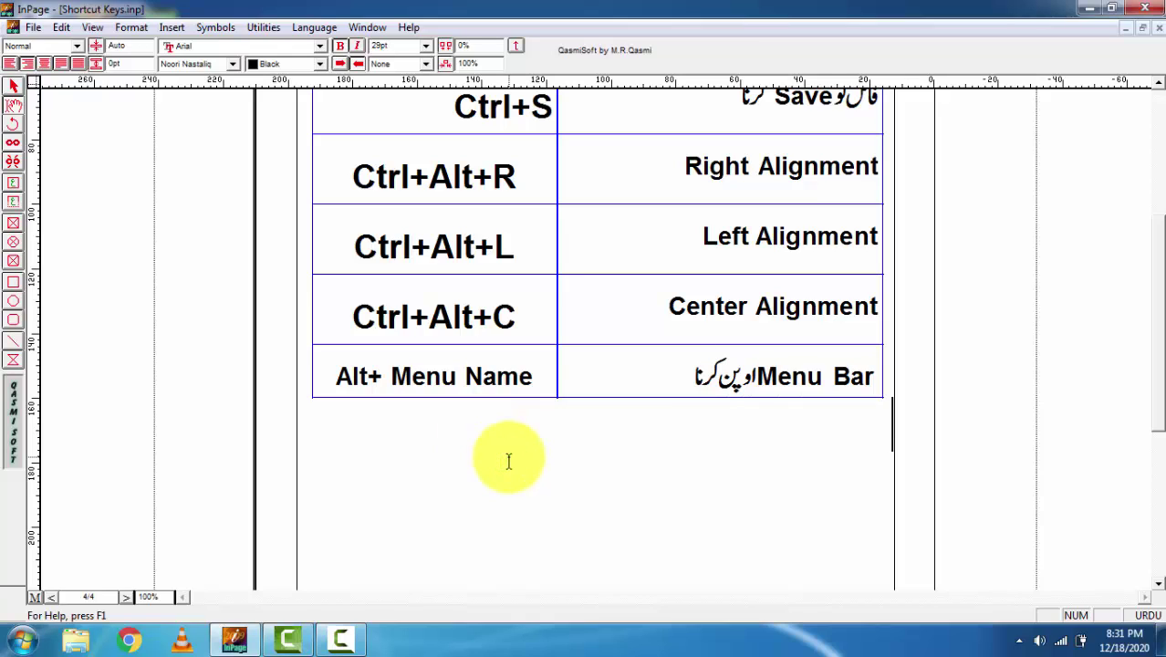
key("alt+i")
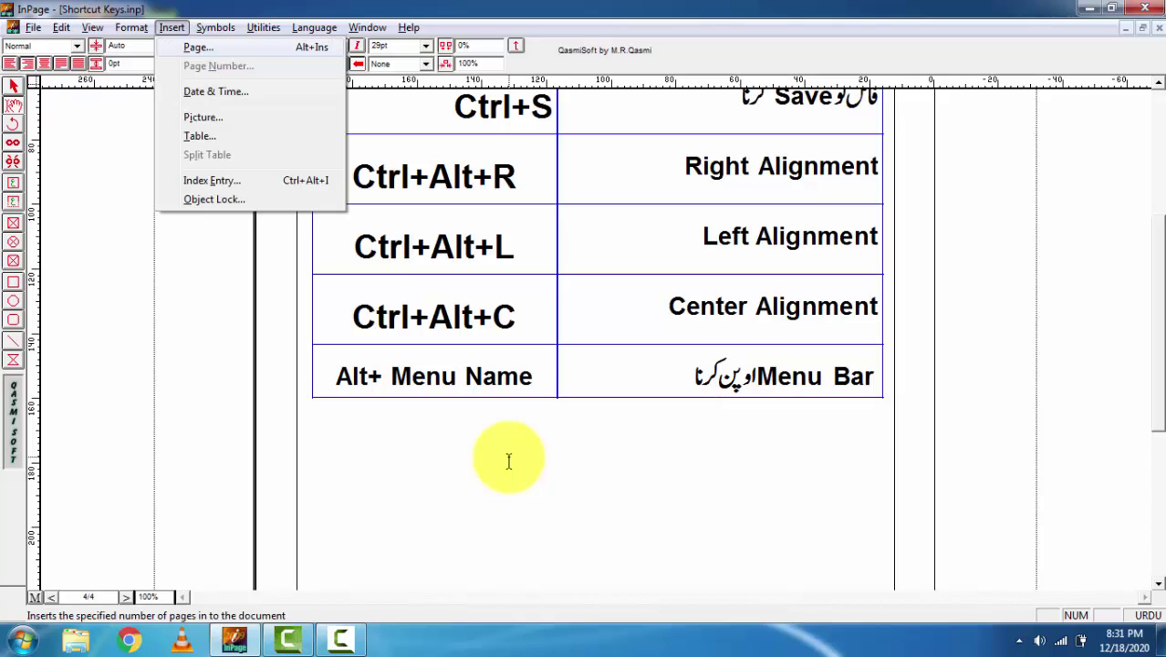